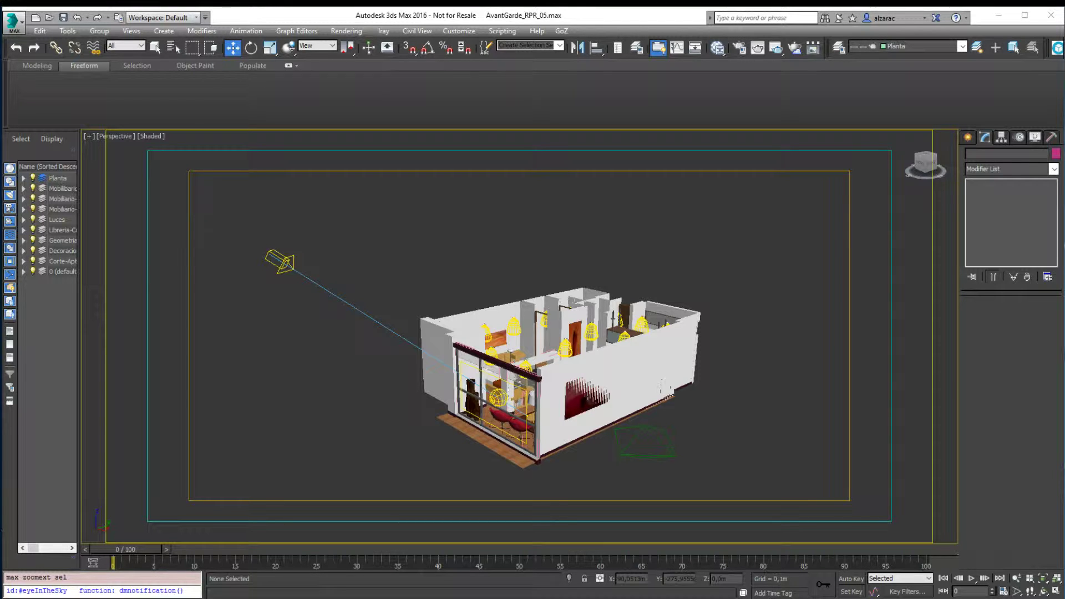
# Examine the apartment model from several angles and select the free rectangle light at the balcony window
pyautogui.keyDown('alt'); pyautogui.moveTo(599, 353); pyautogui.dragTo(615, 337, button='middle'); pyautogui.keyUp('alt')
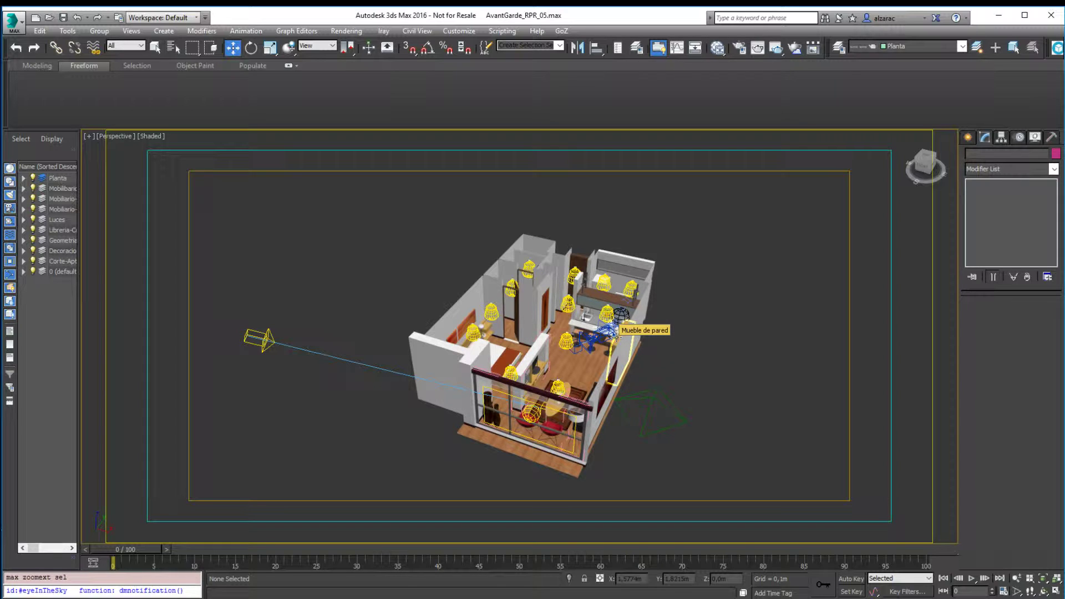
pyautogui.moveTo(617, 337); pyautogui.dragTo(608, 311, button='middle')
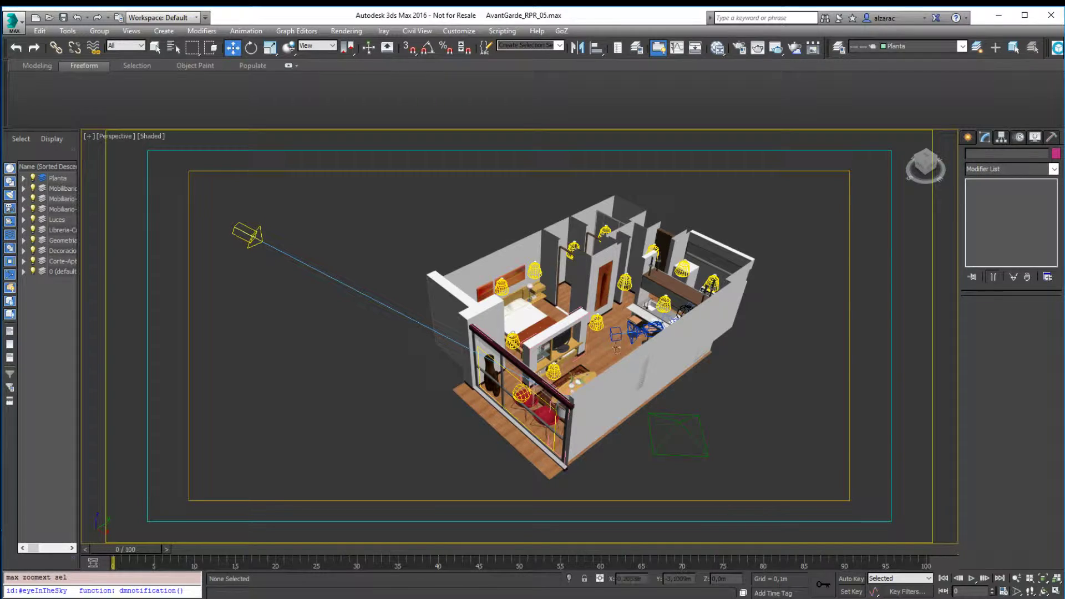
pyautogui.scroll(3, 521, 400)
pyautogui.click(532, 386)
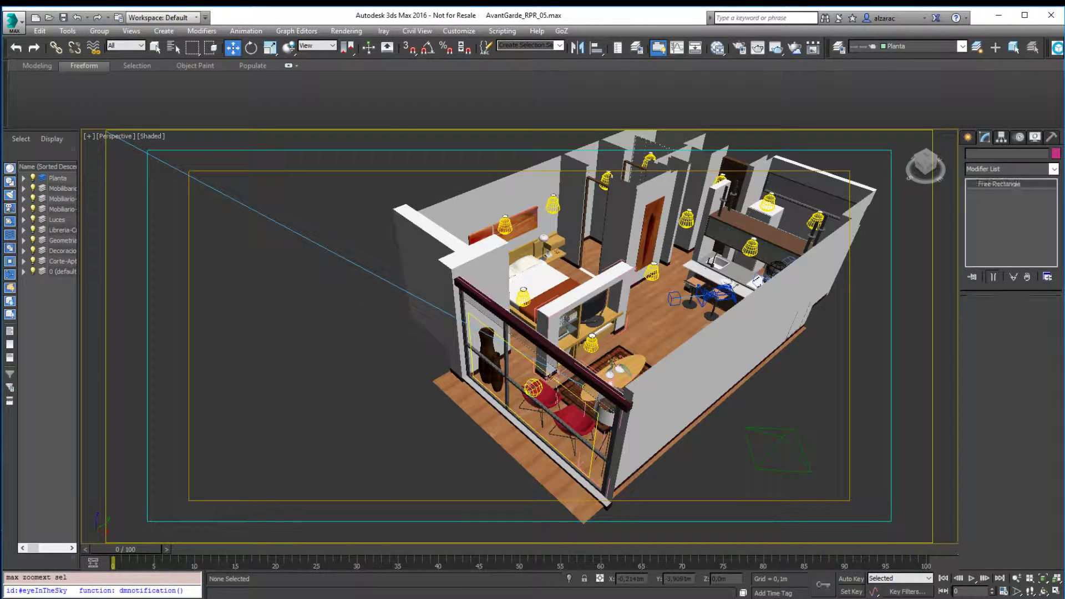
pyautogui.scroll(5, 533, 392)
pyautogui.keyDown('alt'); pyautogui.moveTo(504, 363); pyautogui.dragTo(499, 314, button='middle'); pyautogui.keyUp('alt')
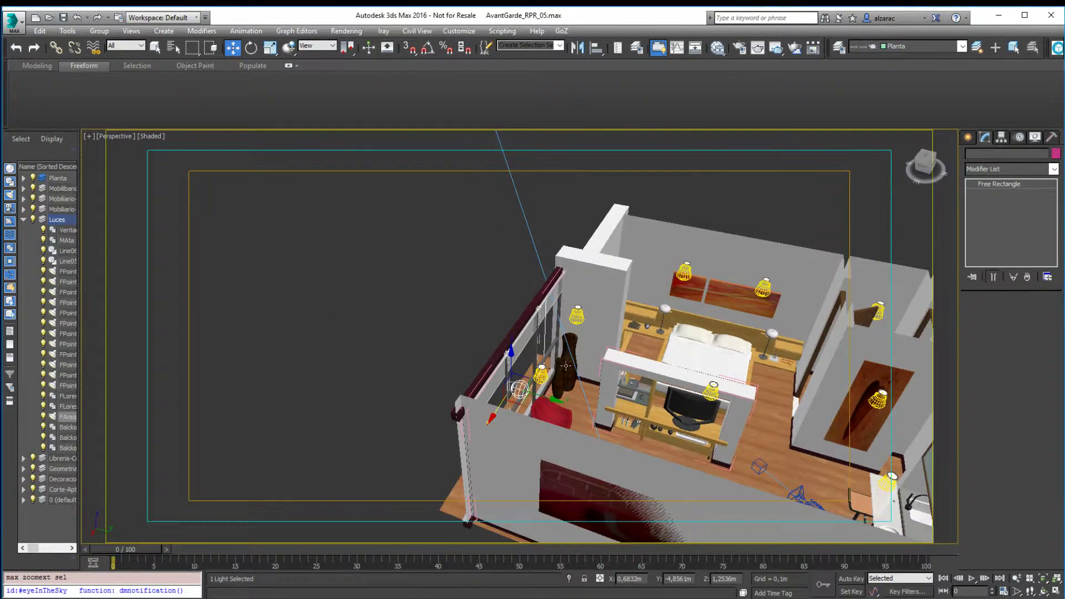
pyautogui.keyDown('alt'); pyautogui.moveTo(606, 372); pyautogui.dragTo(650, 365, button='middle'); pyautogui.keyUp('alt')
pyautogui.scroll(-5, 635, 384)
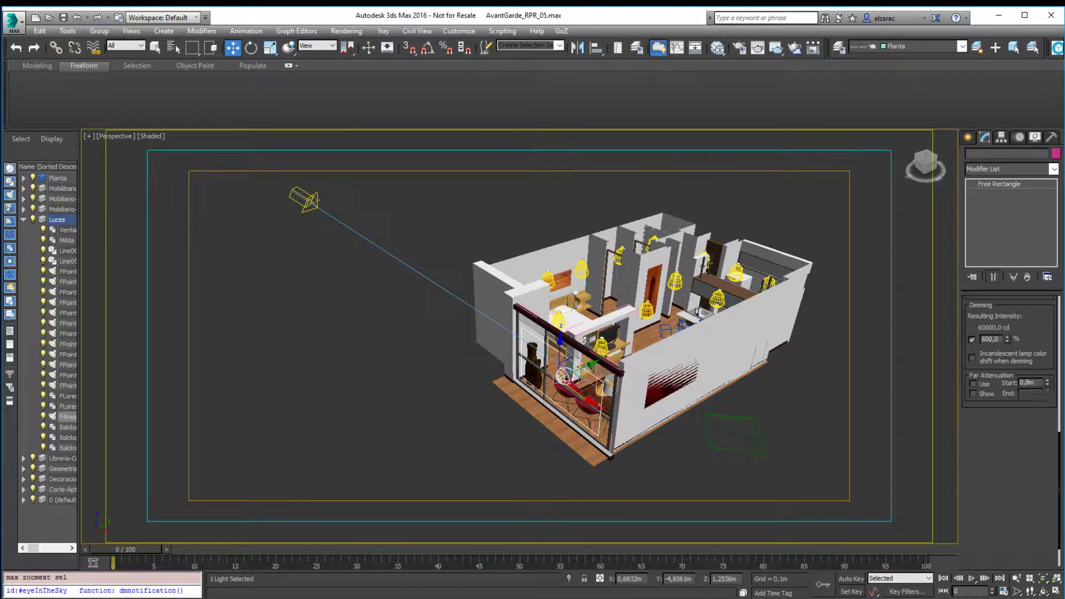
# Inspect the target directional light and the environment lighting, image map and background parameters of the Radeon ProRender environment object
pyautogui.click(307, 195)
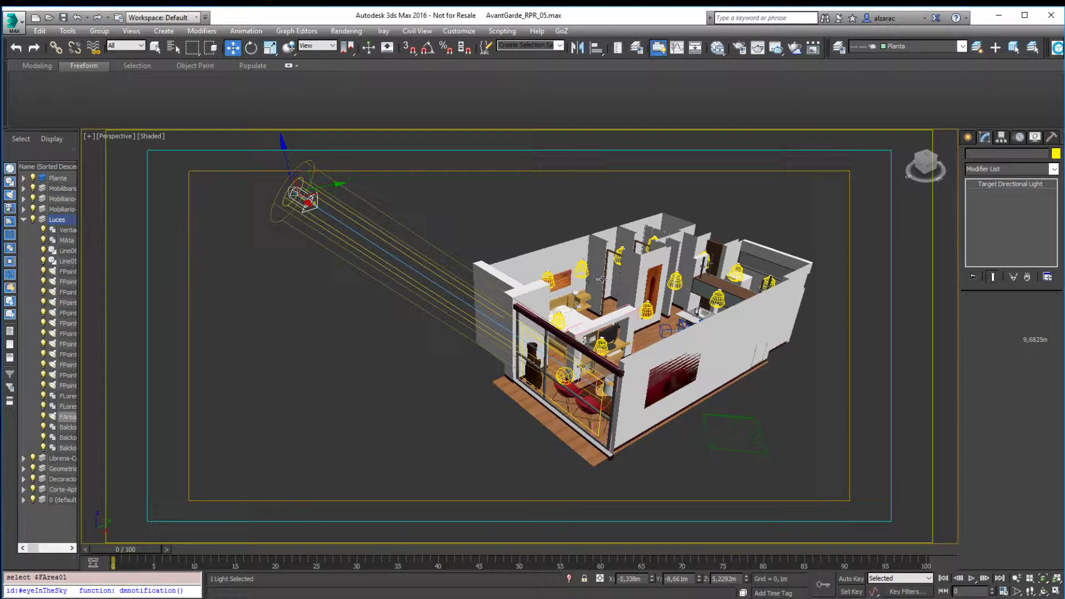
pyautogui.moveTo(729, 357)
pyautogui.mouseDown(button='middle')
pyautogui.moveTo(721, 361)
pyautogui.moveTo(739, 361)
pyautogui.mouseUp(button='middle')
pyautogui.scroll(3, 751, 336)
pyautogui.moveTo(765, 389); pyautogui.dragTo(696, 429)
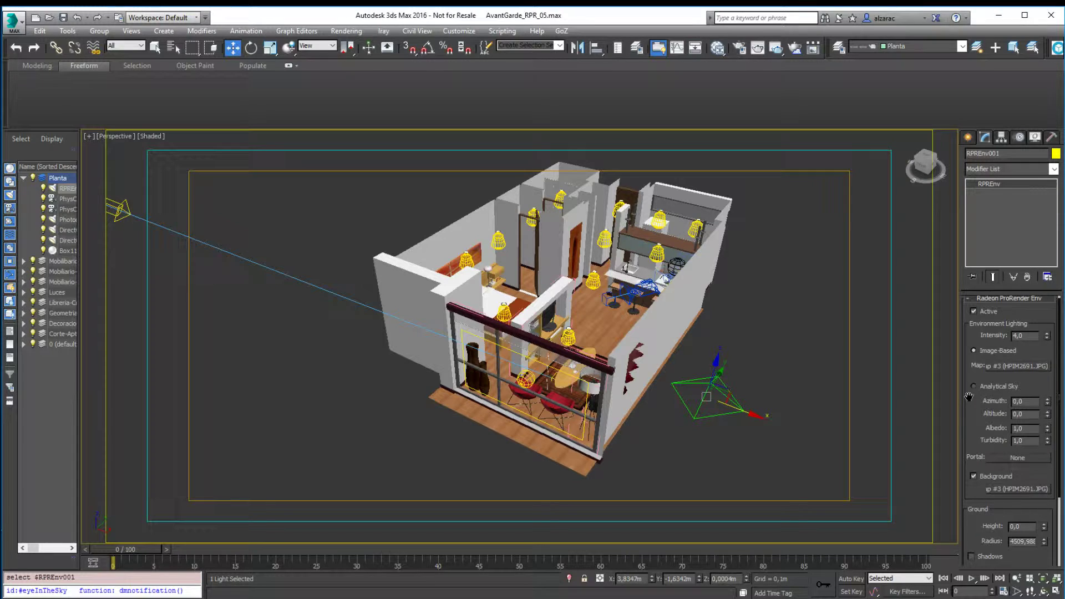
pyautogui.scroll(-1, 968, 400)
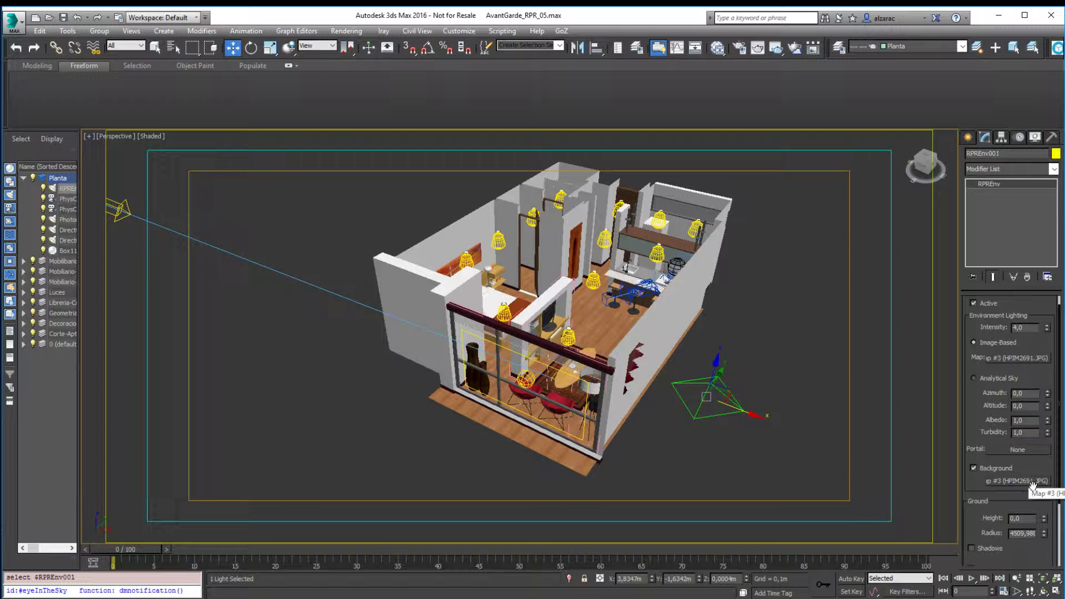
# Switch the viewport to the Camera01 view of the living room
pyautogui.moveTo(674, 386); pyautogui.dragTo(698, 378, button='middle')
pyautogui.press('c')
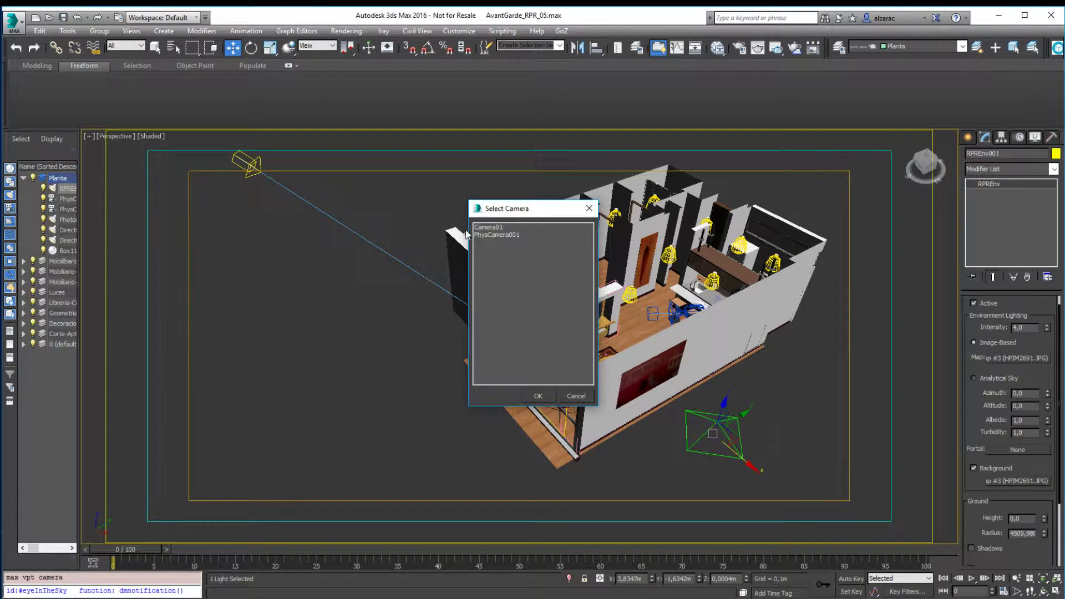
pyautogui.click(485, 227)
pyautogui.click(537, 395)
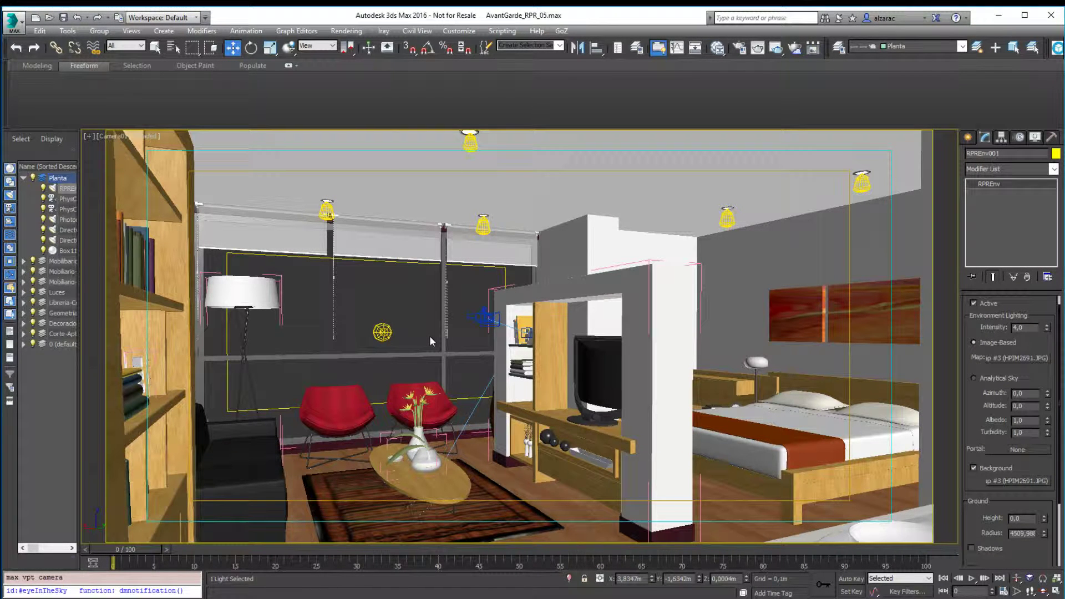
# Open the render setup and review the Radeon ProRender hardware, camera and advanced settings plus the common parameters
pyautogui.press('F10')
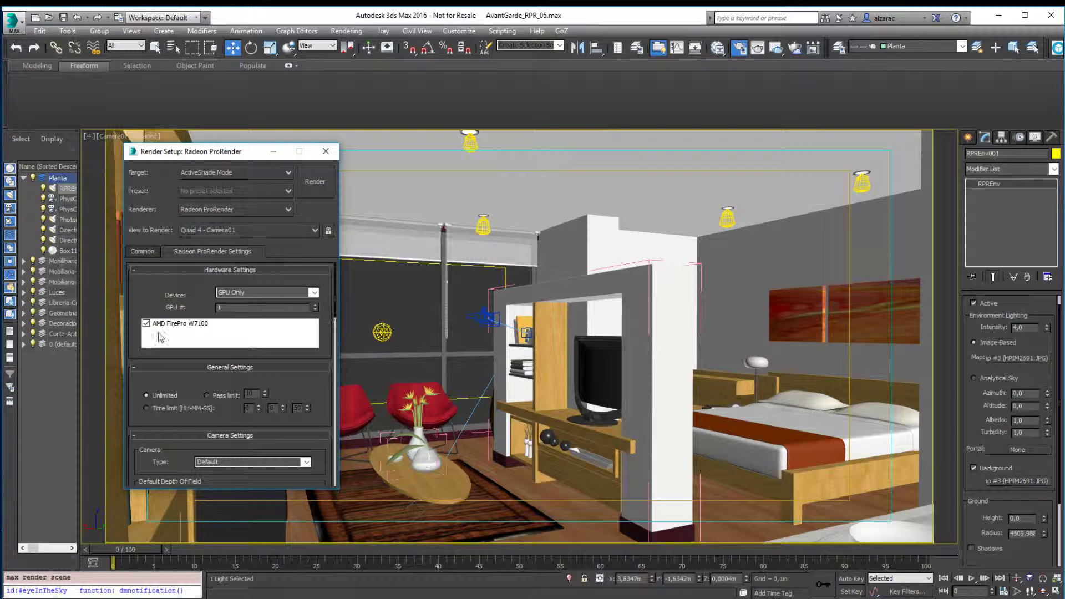
pyautogui.moveTo(337, 305); pyautogui.dragTo(335, 454)
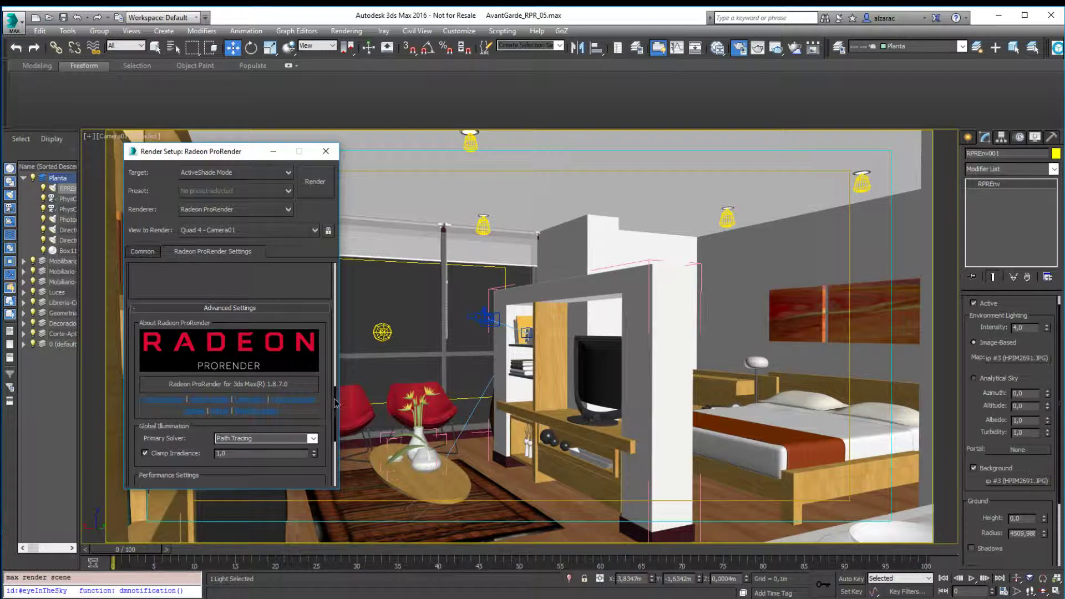
pyautogui.moveTo(336, 404); pyautogui.dragTo(324, 333)
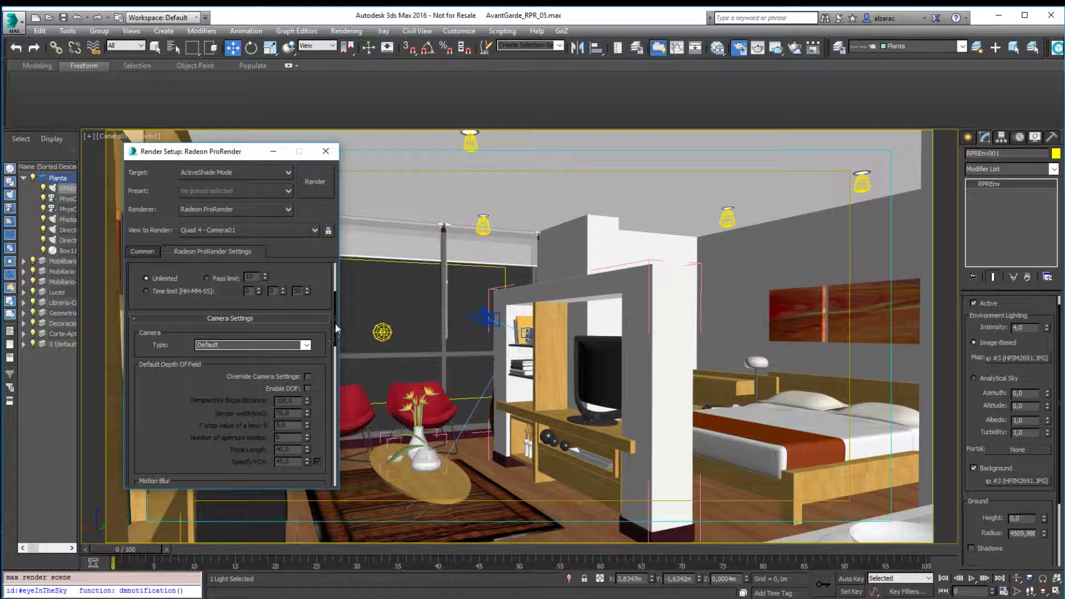
pyautogui.scroll(6, 335, 324)
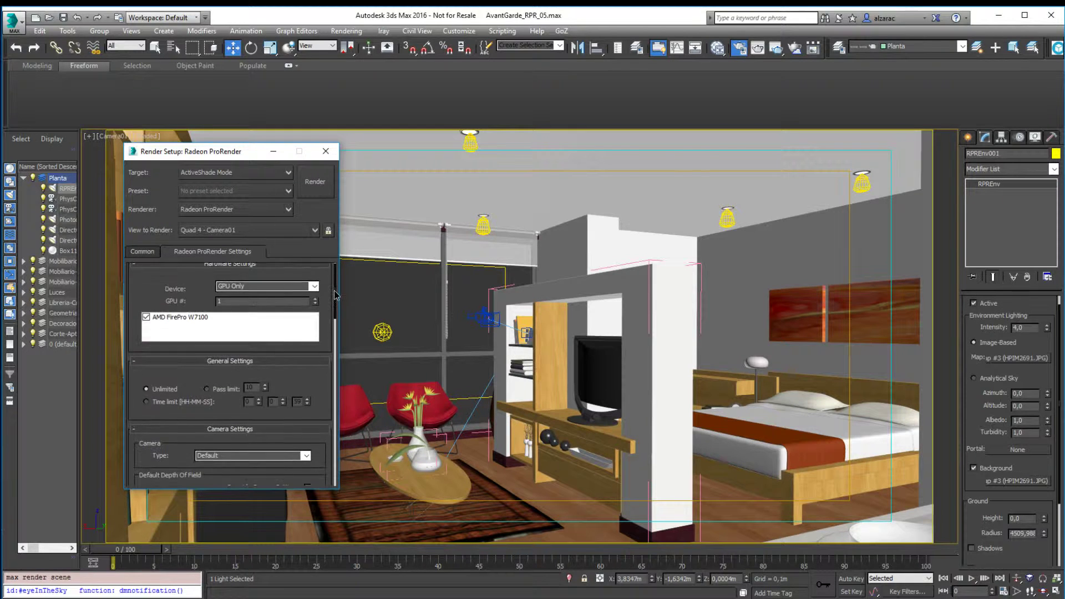
pyautogui.click(148, 253)
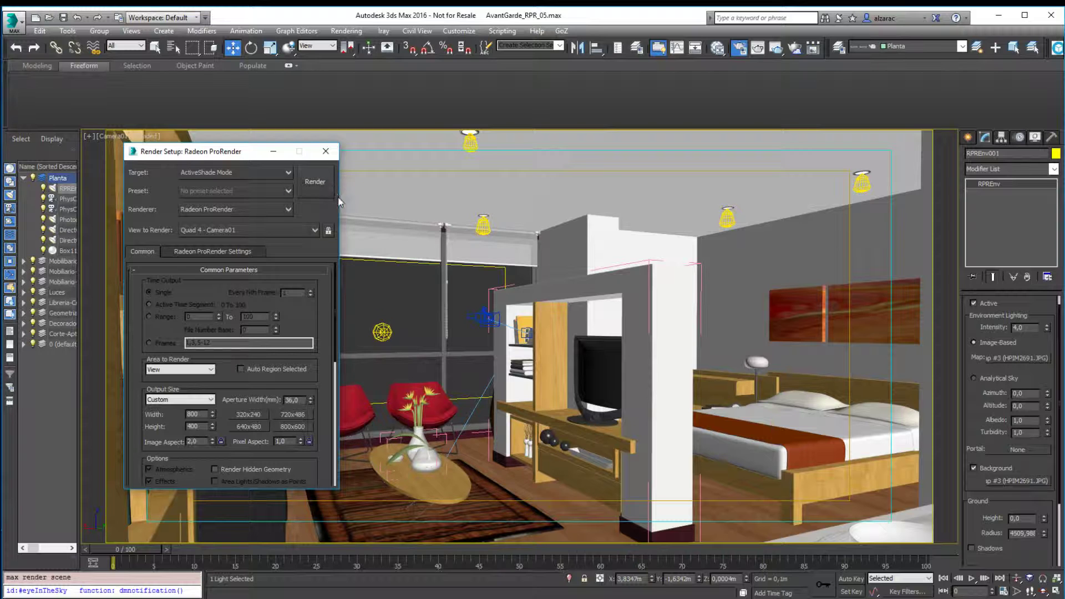
# Start the ActiveShade render of Camera01, move its window clear of the render setup, and close the setup
pyautogui.click(317, 191)
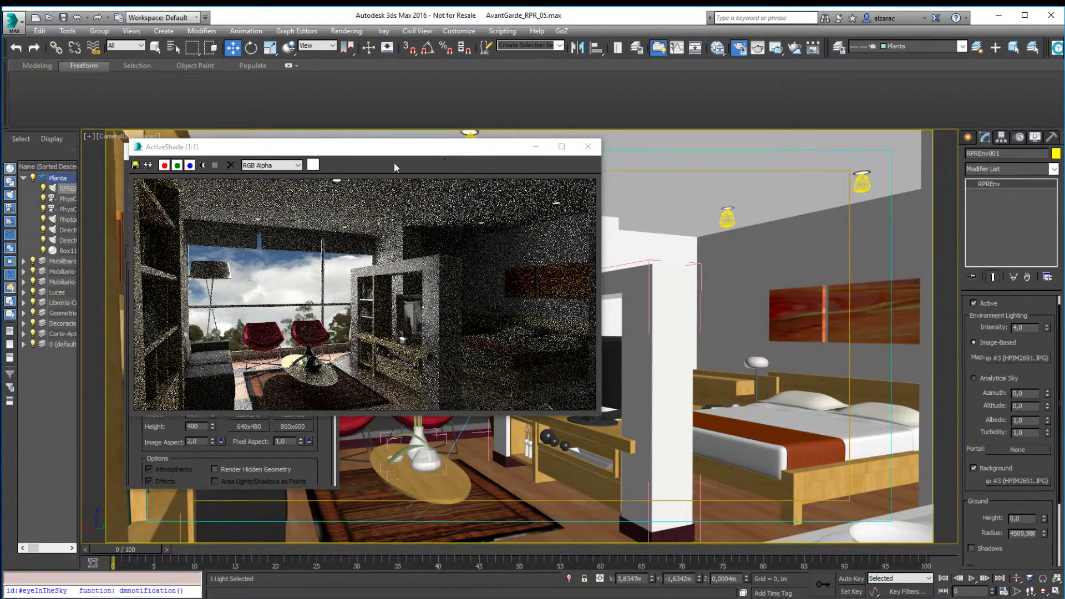
pyautogui.moveTo(376, 149); pyautogui.dragTo(645, 151)
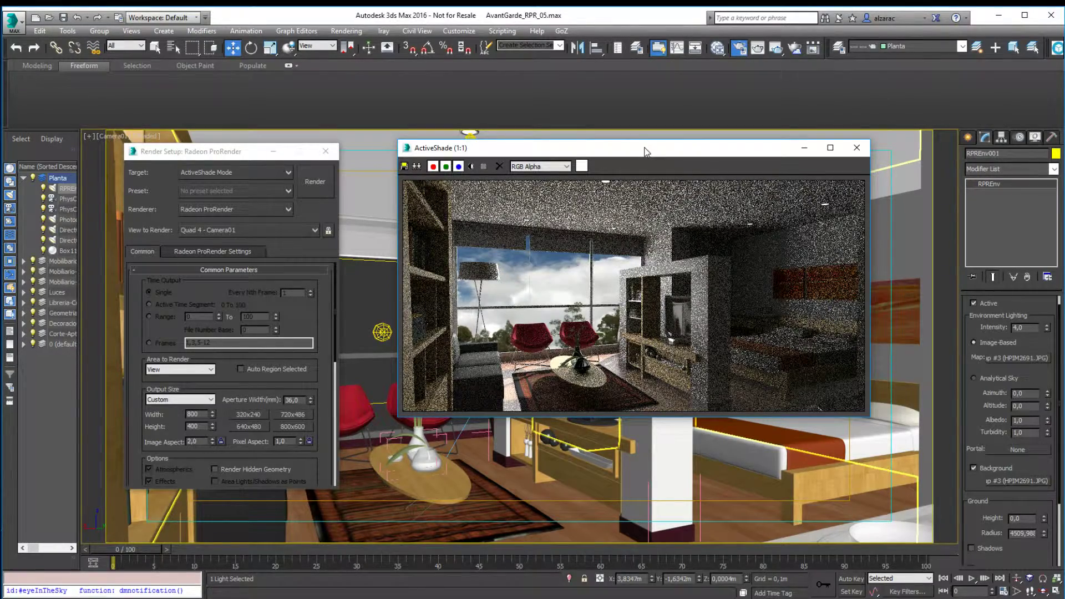
pyautogui.click(239, 153)
pyautogui.moveTo(240, 154); pyautogui.dragTo(262, 178)
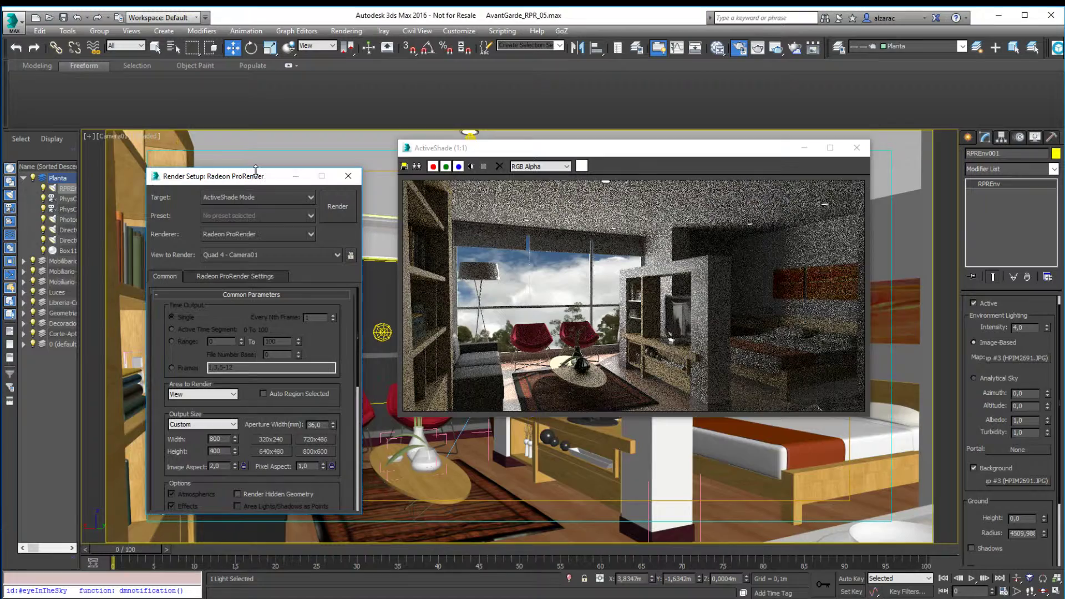
pyautogui.click(348, 176)
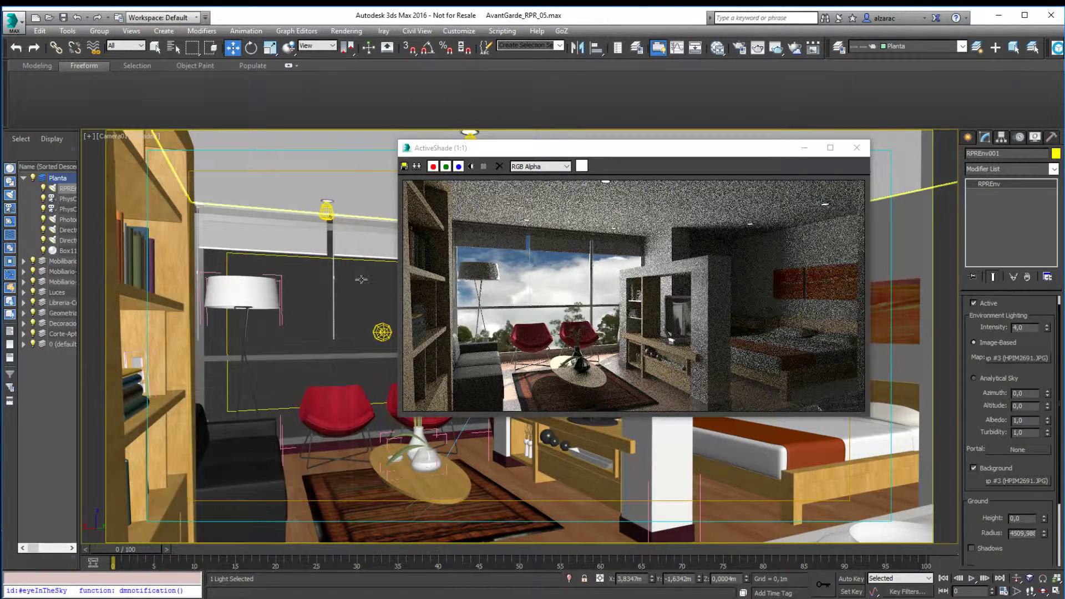
# Clear the selection and explore the living room in a perspective view to check how the ActiveShade render follows
pyautogui.click(310, 374)
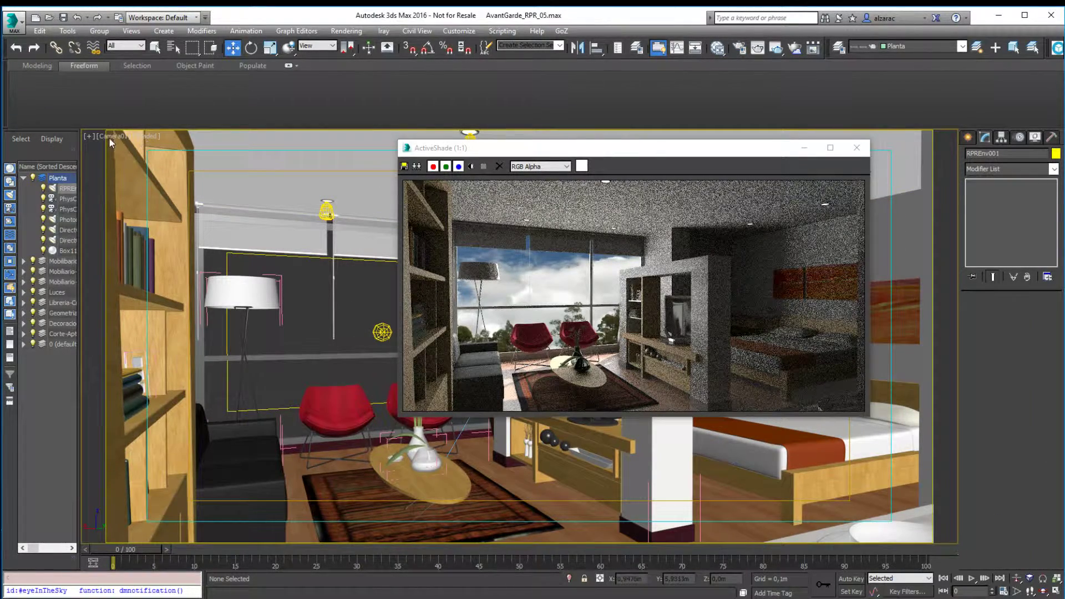
pyautogui.press('p')
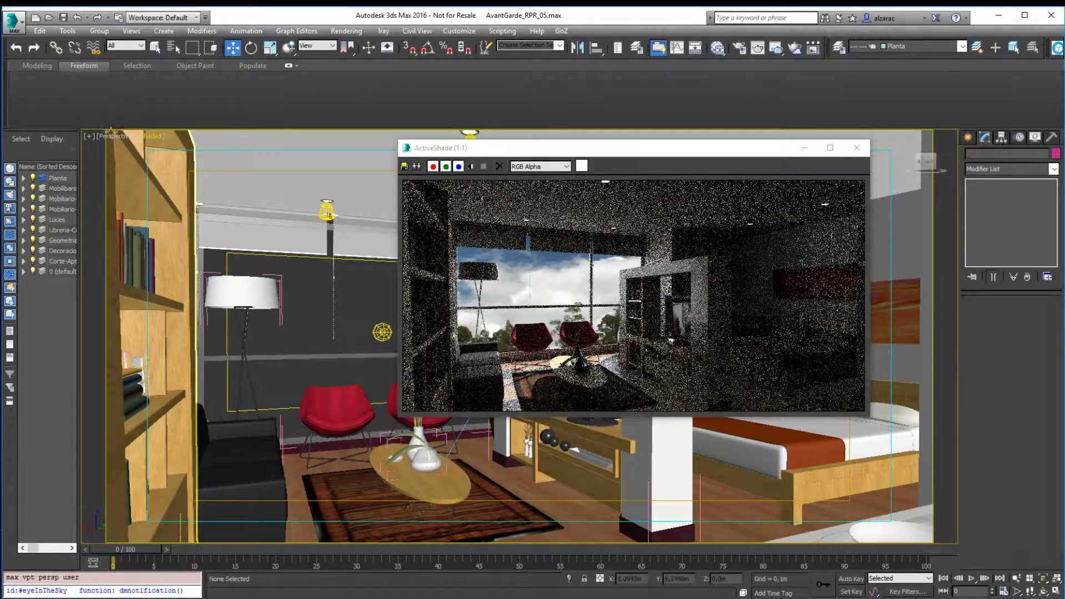
pyautogui.moveTo(335, 317)
pyautogui.keyDown('alt'); pyautogui.mouseDown(button='middle')
pyautogui.moveTo(308, 331)
pyautogui.moveTo(308, 357)
pyautogui.moveTo(253, 379)
pyautogui.mouseUp(button='middle'); pyautogui.keyUp('alt')
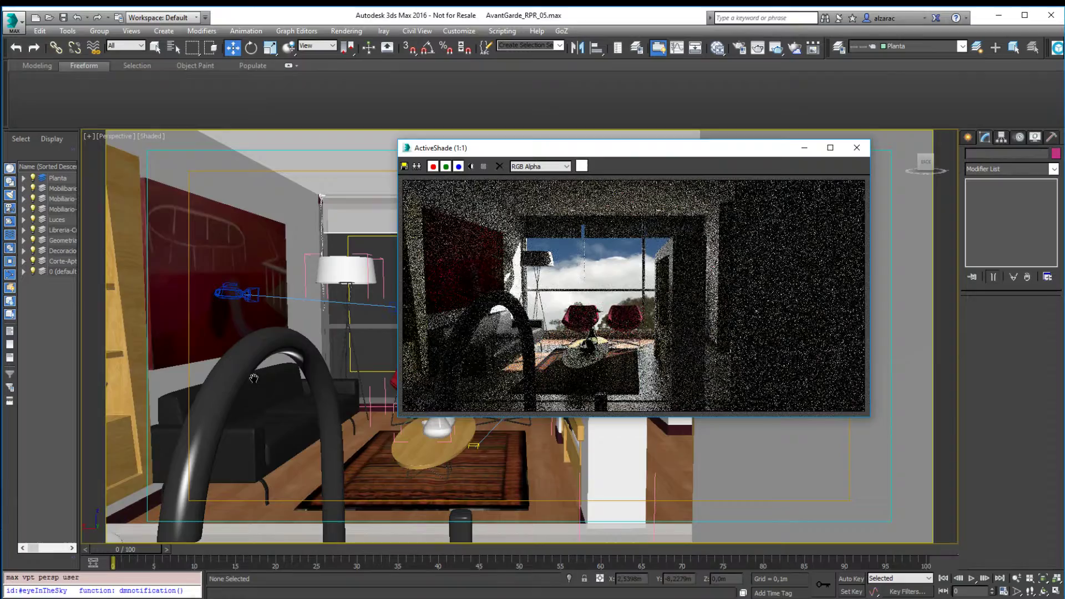
pyautogui.moveTo(388, 445); pyautogui.dragTo(275, 442, button='middle')
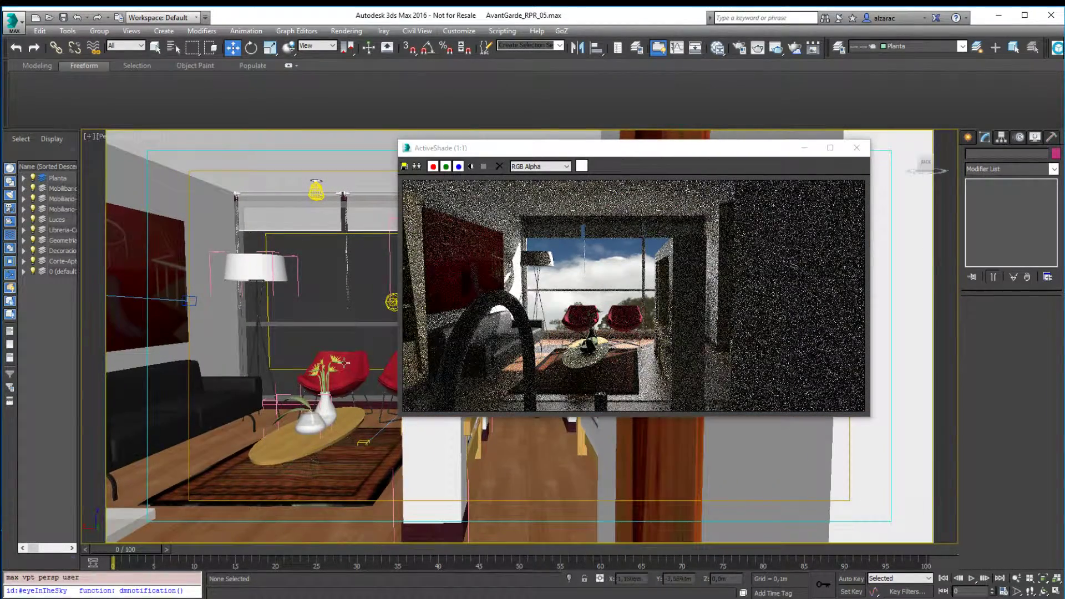
pyautogui.moveTo(326, 351)
pyautogui.mouseDown(button='middle')
pyautogui.moveTo(340, 418)
pyautogui.moveTo(313, 388)
pyautogui.moveTo(383, 349)
pyautogui.moveTo(561, 337)
pyautogui.mouseUp(button='middle')
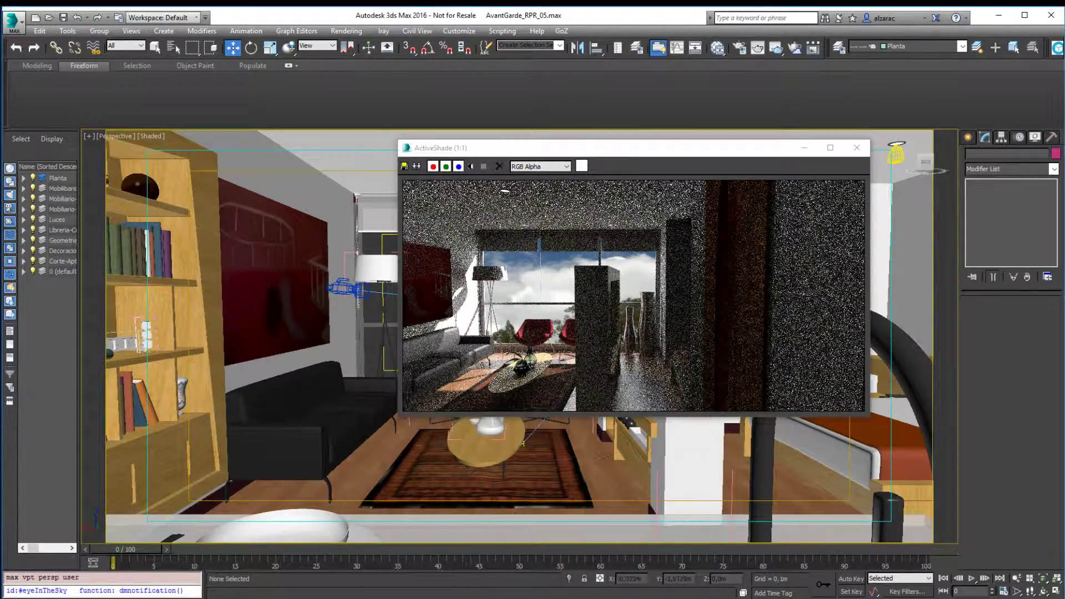
pyautogui.keyDown('alt'); pyautogui.moveTo(604, 456); pyautogui.dragTo(597, 479, button='middle'); pyautogui.keyUp('alt')
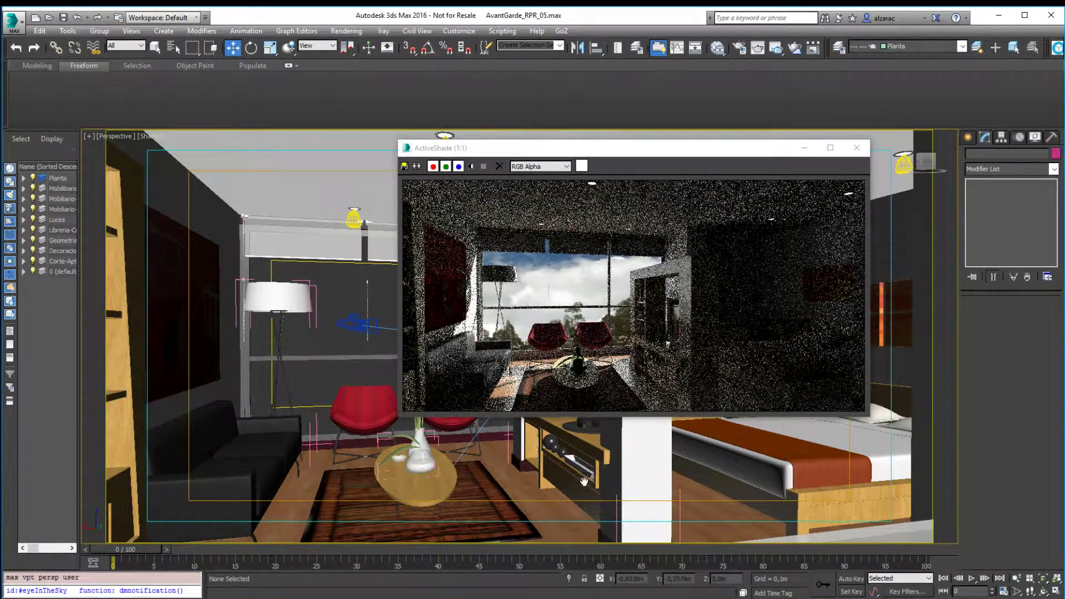
pyautogui.moveTo(584, 481); pyautogui.dragTo(590, 483, button='middle')
# Switch the viewport to PhysCamera001 and move the ActiveShade window to uncover the other half of the viewport
pyautogui.press('c')
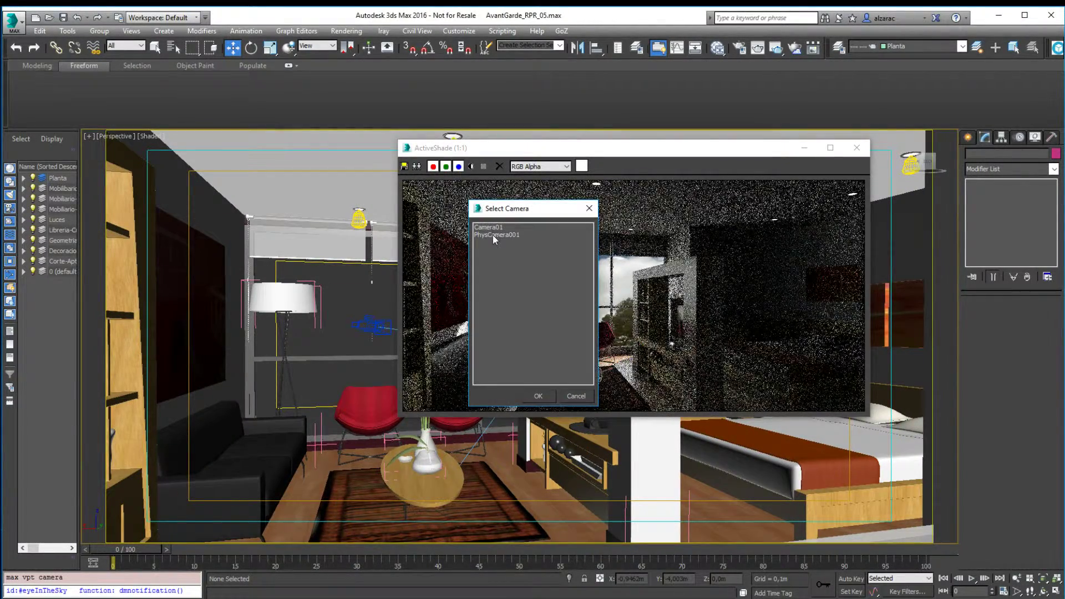
pyautogui.moveTo(536, 210); pyautogui.dragTo(673, 210)
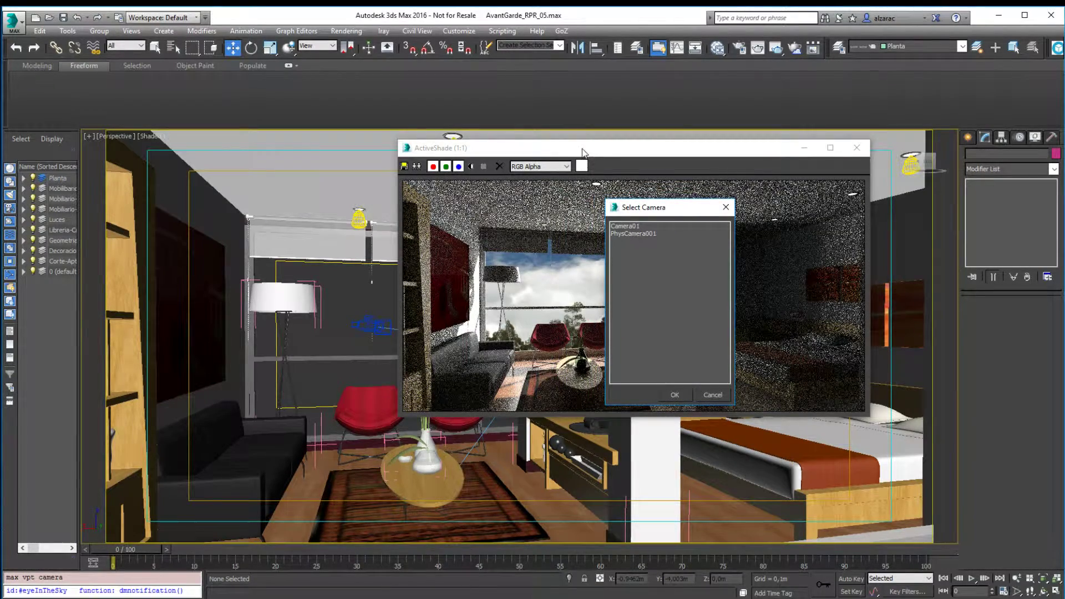
pyautogui.click(641, 234)
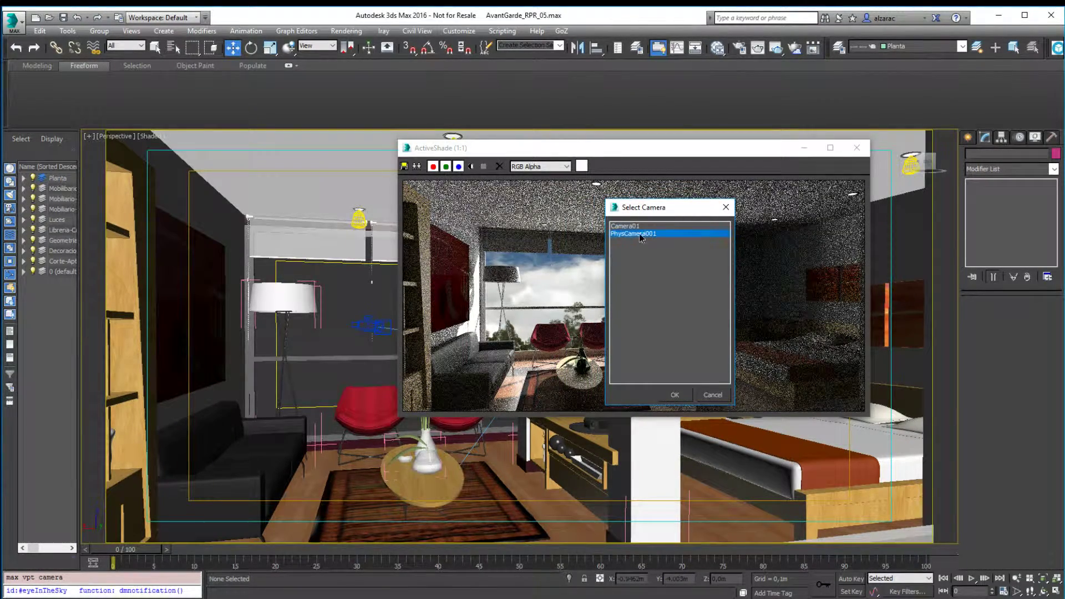
pyautogui.click(675, 394)
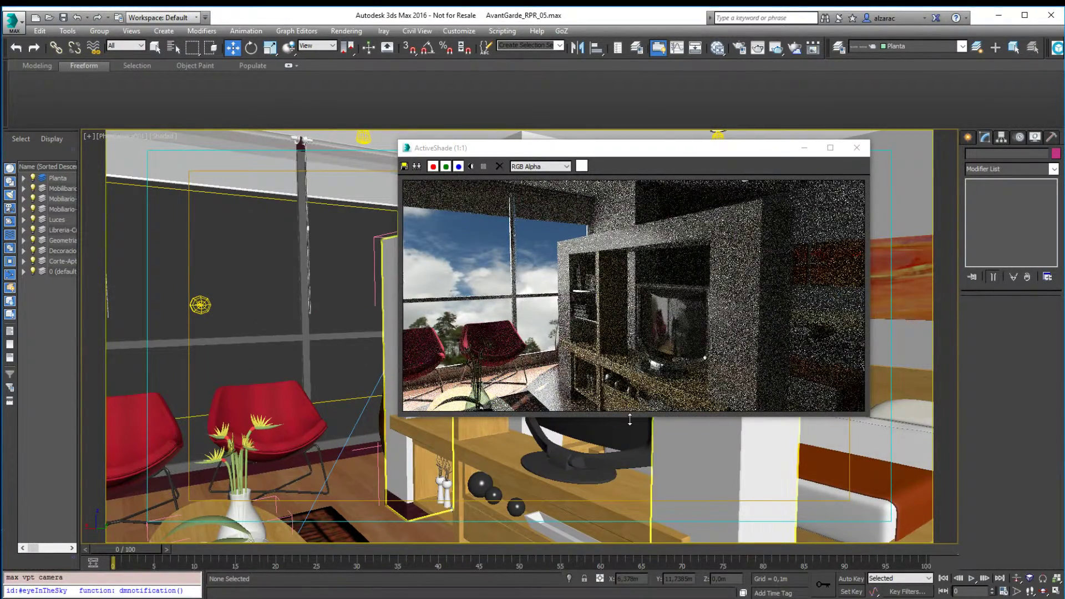
pyautogui.moveTo(663, 149); pyautogui.dragTo(373, 154)
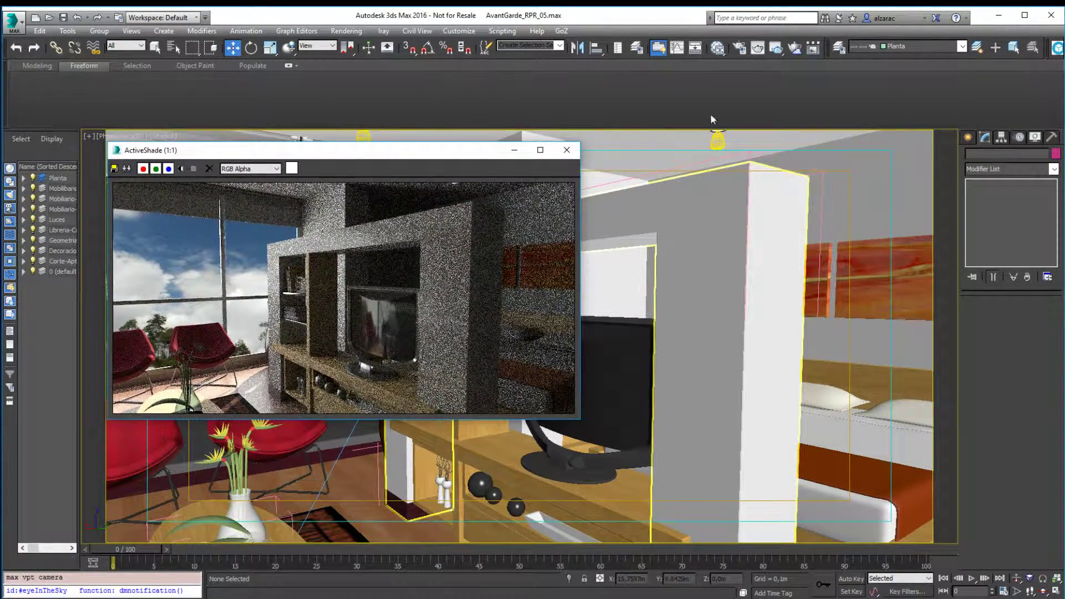
# Set the camera type to SphericalPanorama in the Radeon ProRender camera settings, keeping the render setup beside the ActiveShade window
pyautogui.click(735, 104)
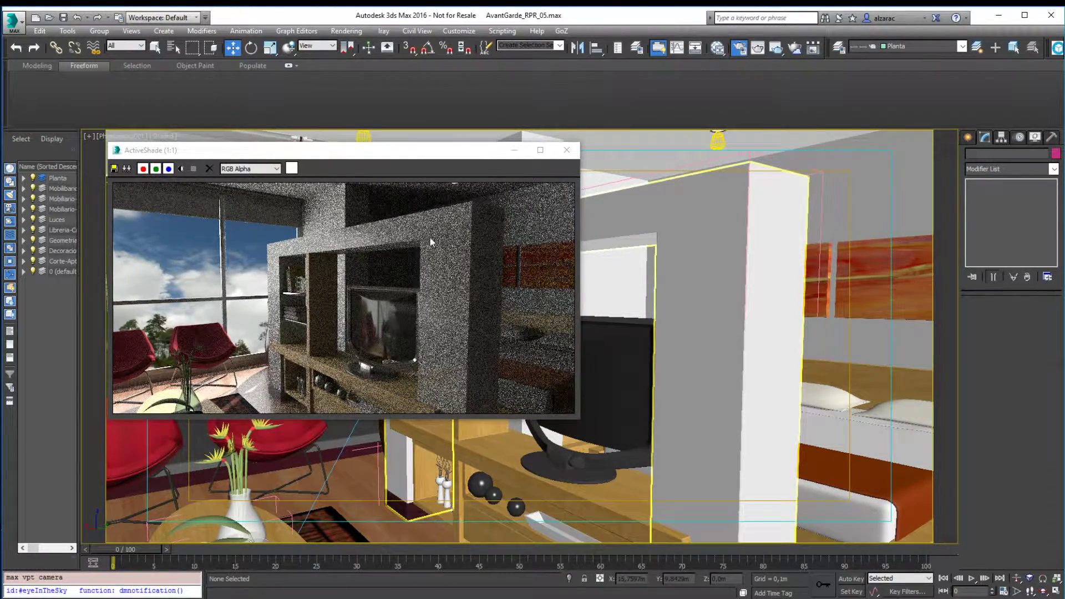
pyautogui.press('F10')
pyautogui.moveTo(197, 177); pyautogui.dragTo(695, 151)
pyautogui.click(703, 247)
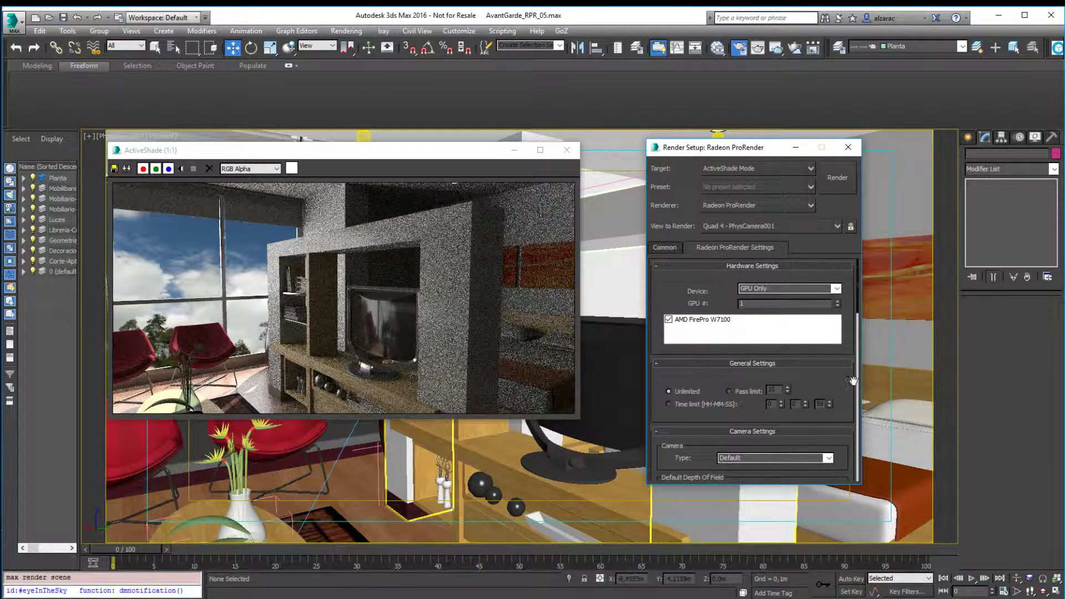
pyautogui.scroll(-5, 706, 323)
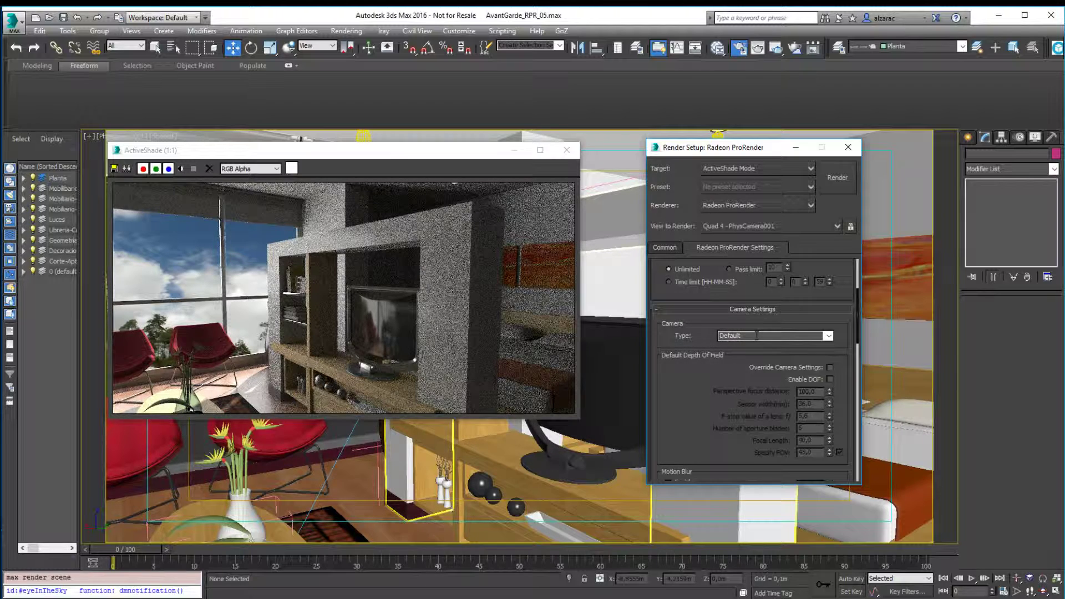
pyautogui.click(828, 336)
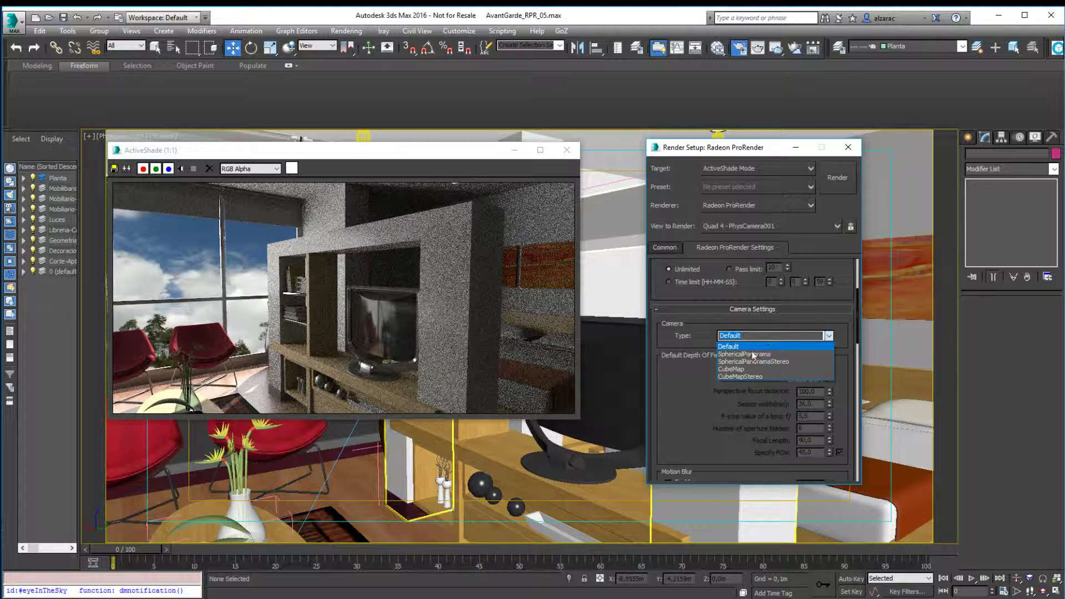
pyautogui.click(728, 354)
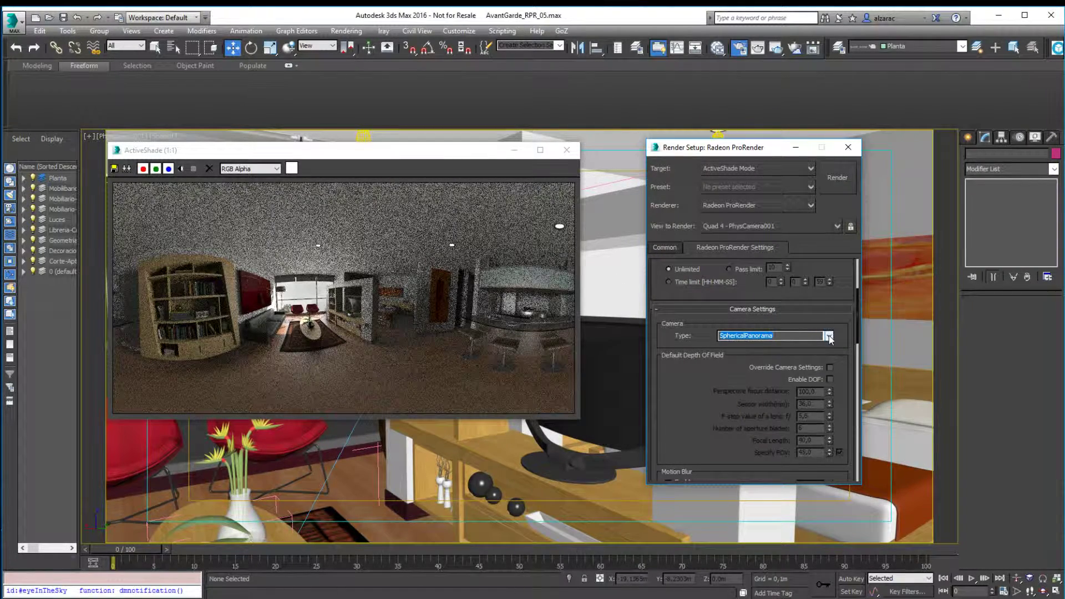
# Preview the SphericalPanoramaStereo, CubeMap and CubeMapStereo camera types in the ActiveShade render and check the common output size settings
pyautogui.click(829, 337)
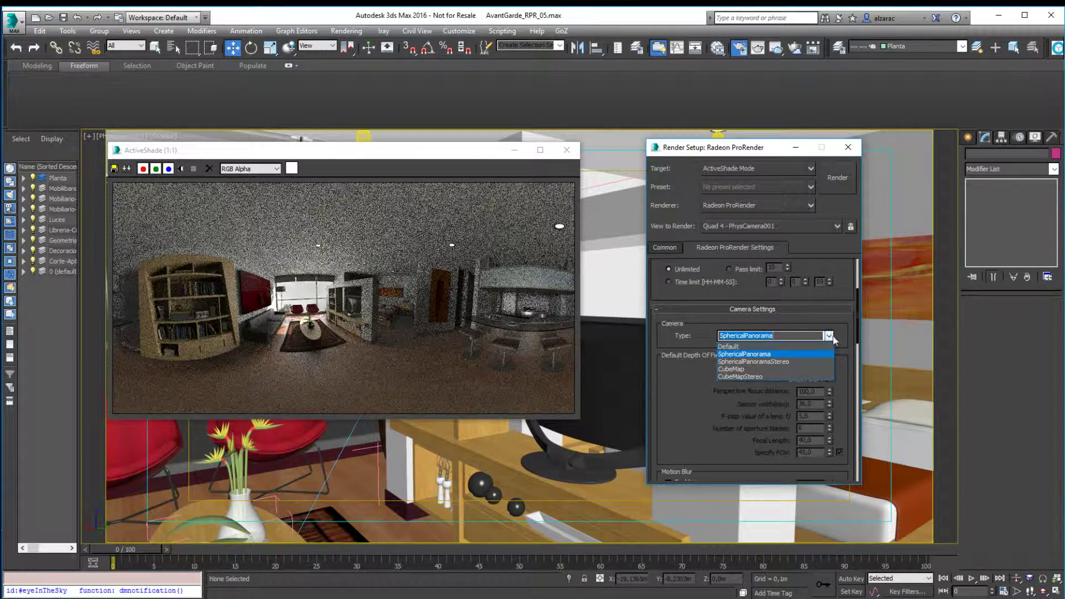
pyautogui.click(746, 362)
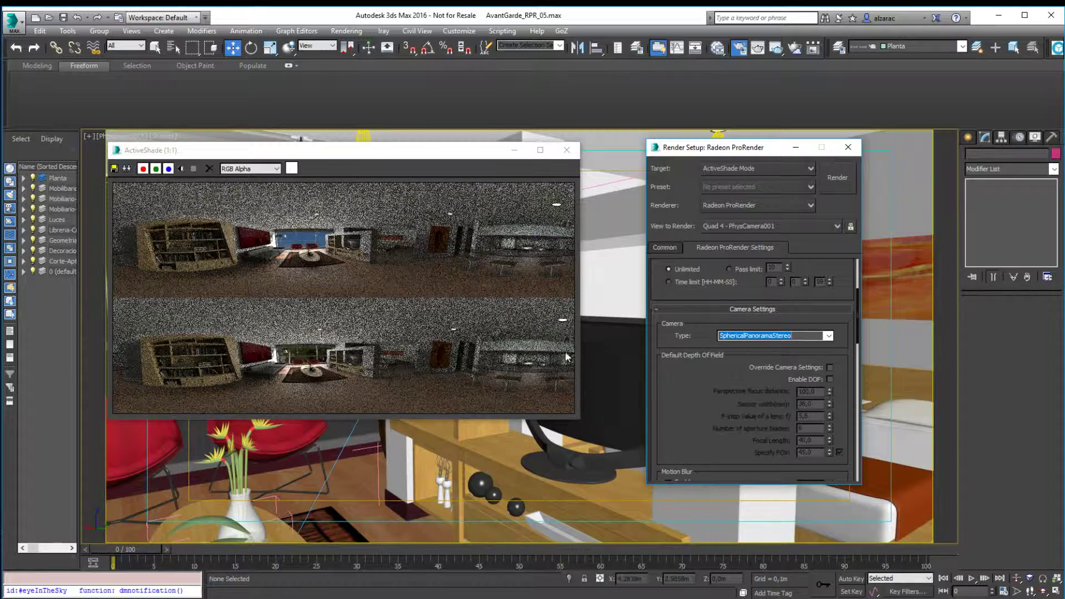
pyautogui.click(829, 337)
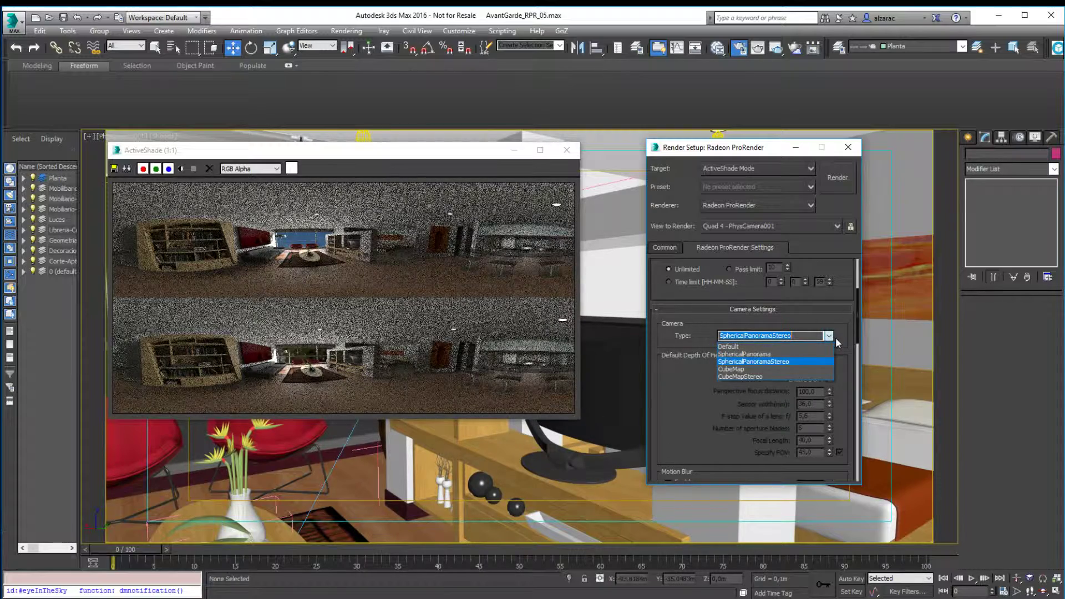
pyautogui.click(733, 369)
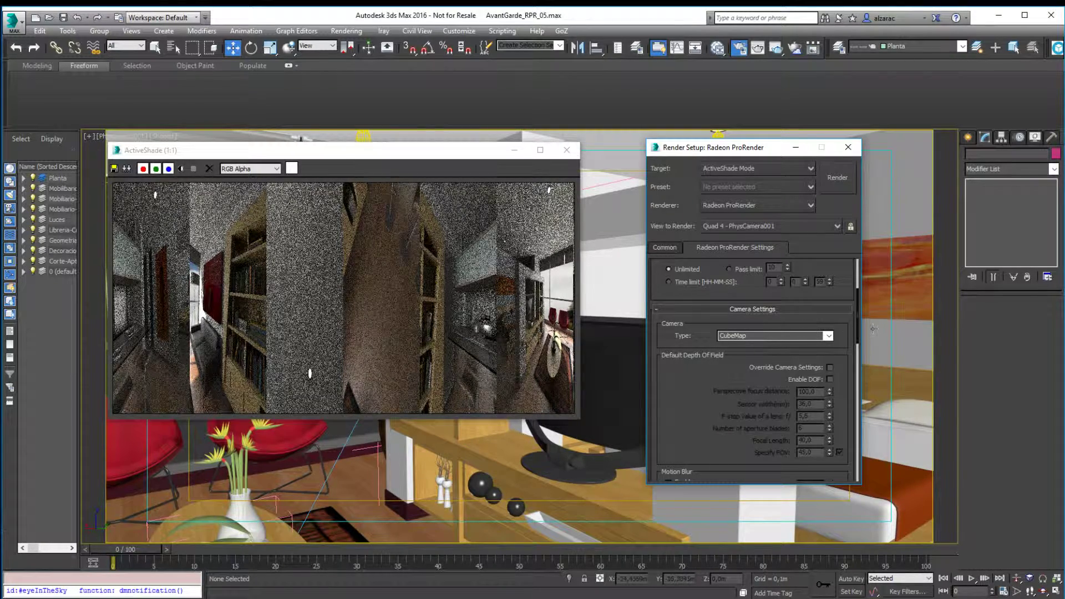
pyautogui.click(828, 336)
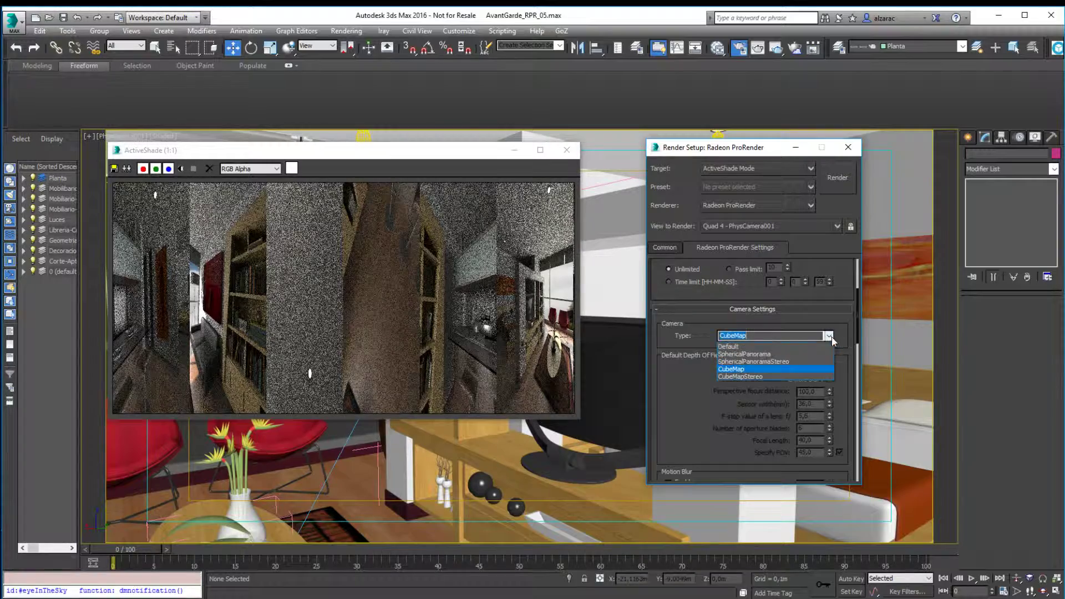
pyautogui.click(731, 377)
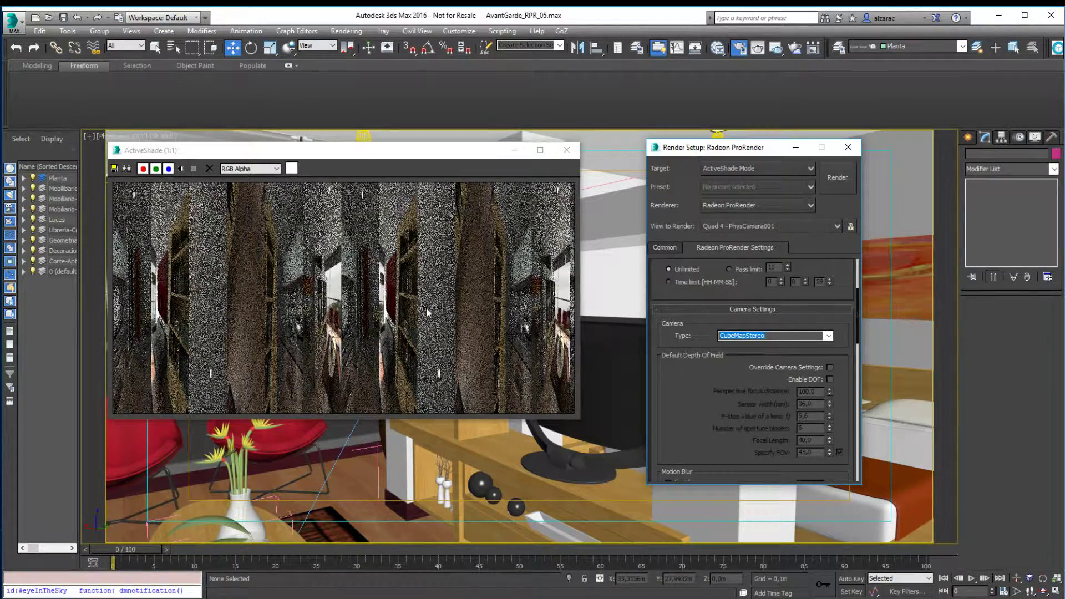
pyautogui.click(666, 248)
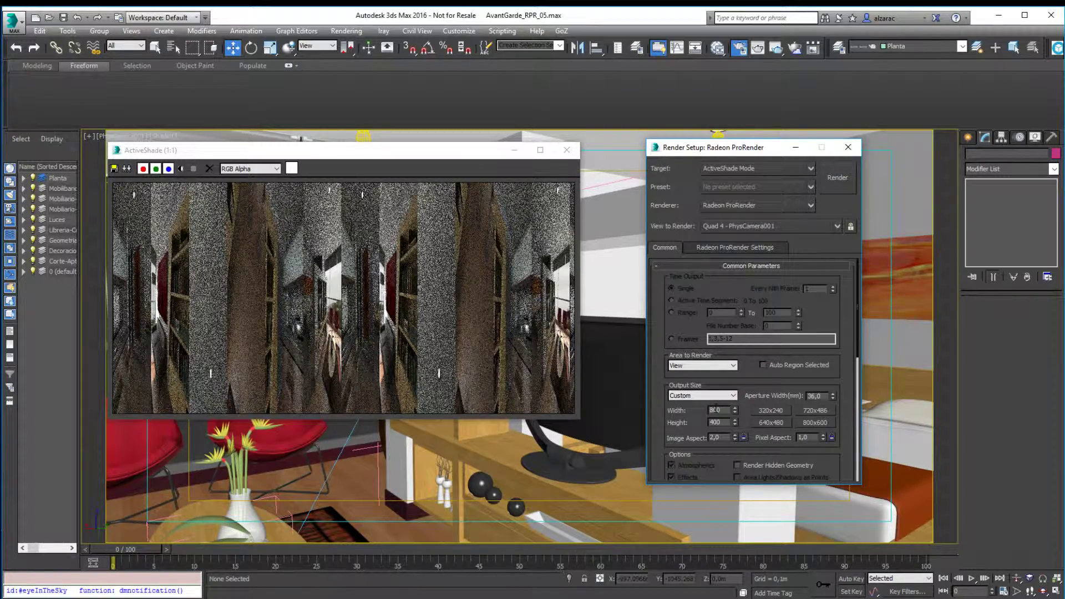
pyautogui.click(709, 247)
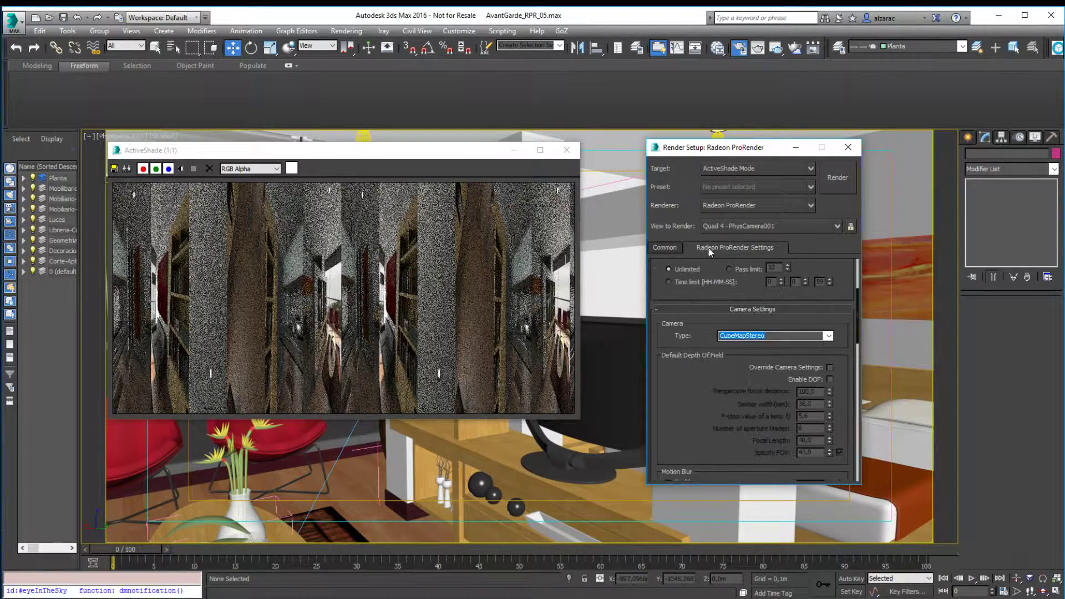
# Return the camera type to SphericalPanorama and close the ActiveShade and render setup windows
pyautogui.click(826, 335)
pyautogui.click(753, 355)
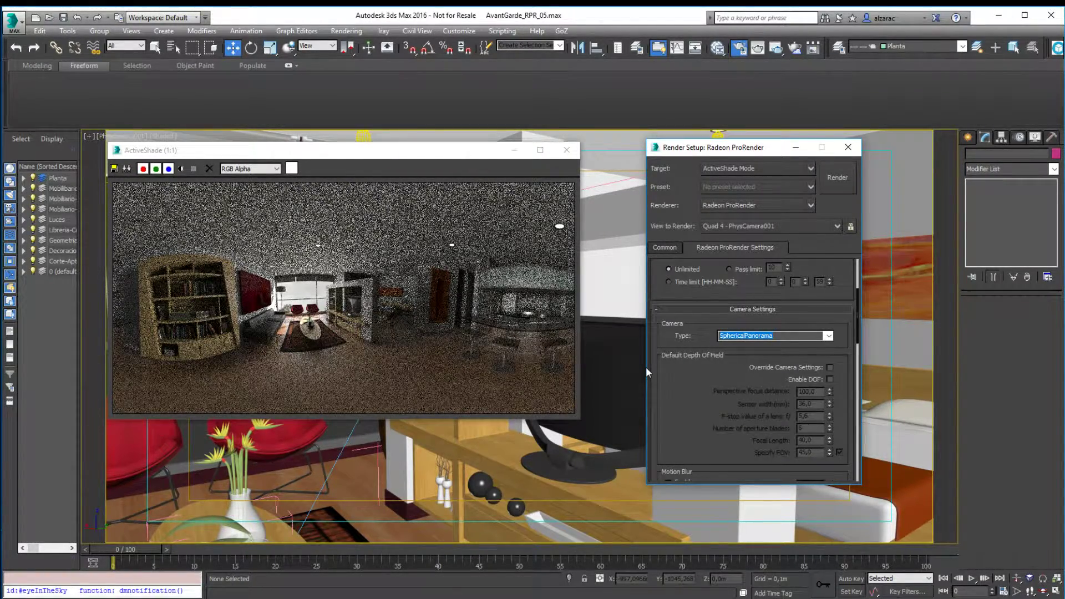
pyautogui.click(567, 151)
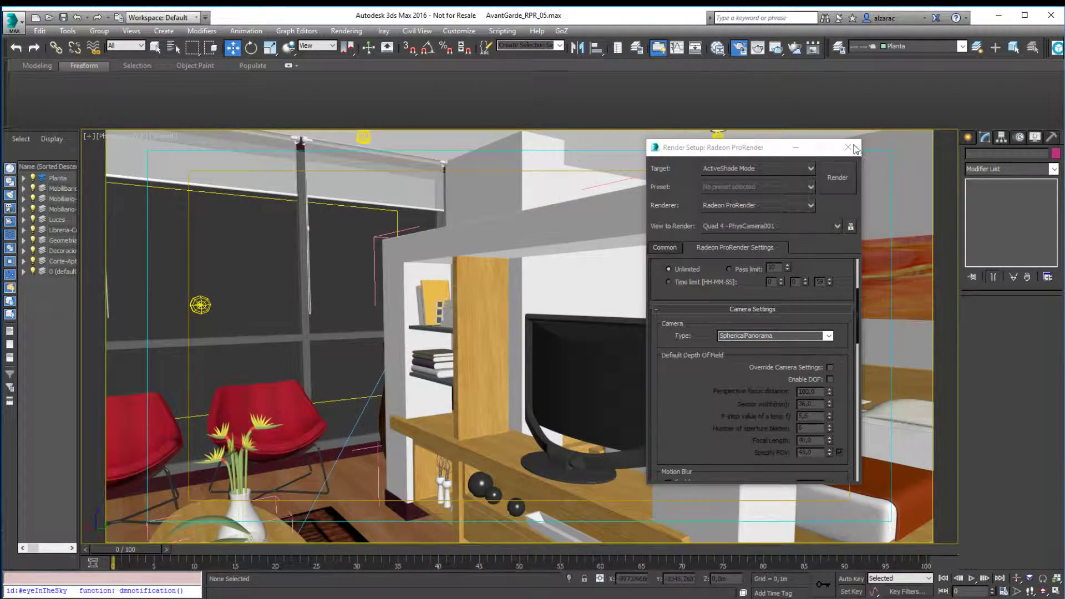
pyautogui.click(849, 147)
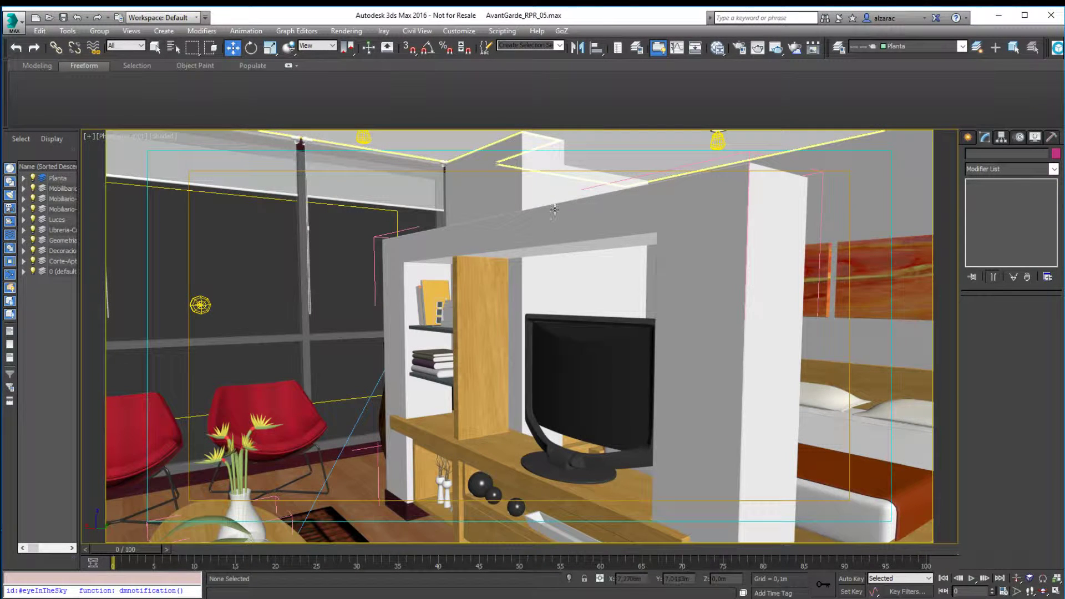
# Load the rendered panorama Pano_Materials.jpg into the Panorama Exporter viewer
pyautogui.click(350, 31)
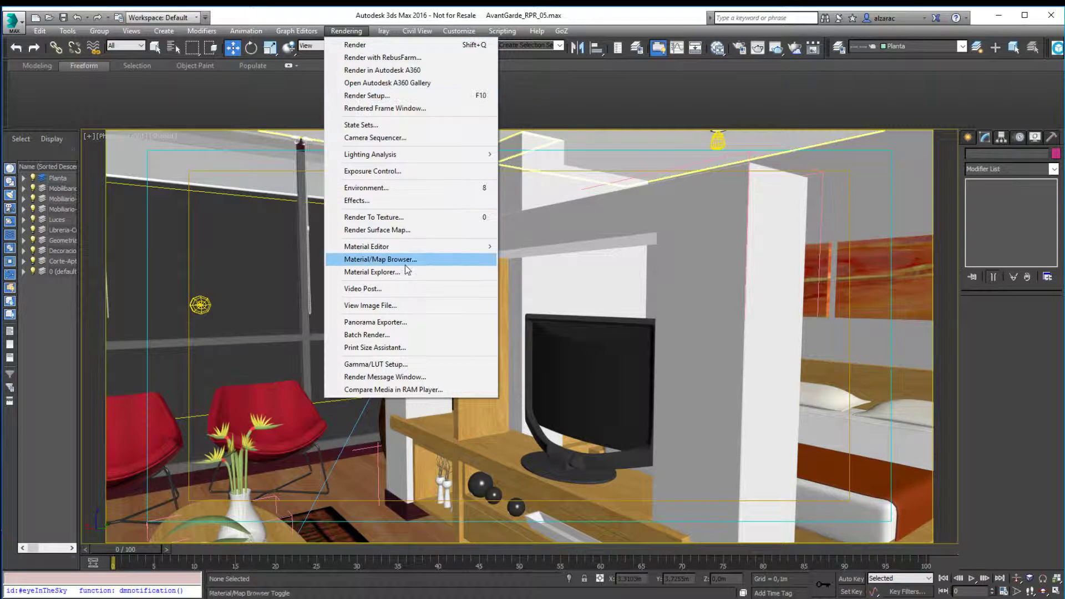
pyautogui.click(369, 324)
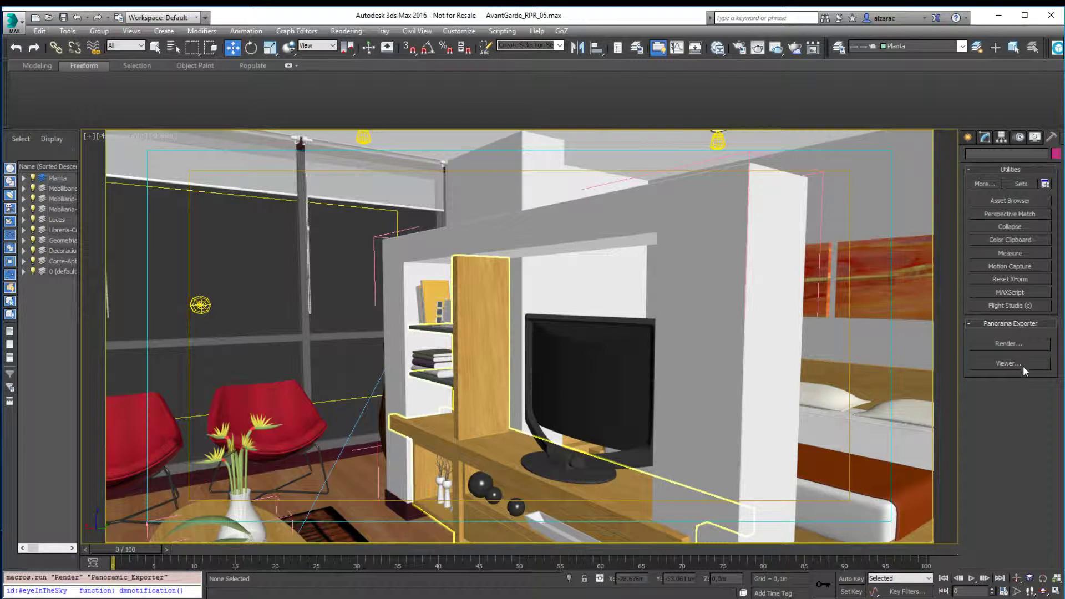
pyautogui.click(1025, 367)
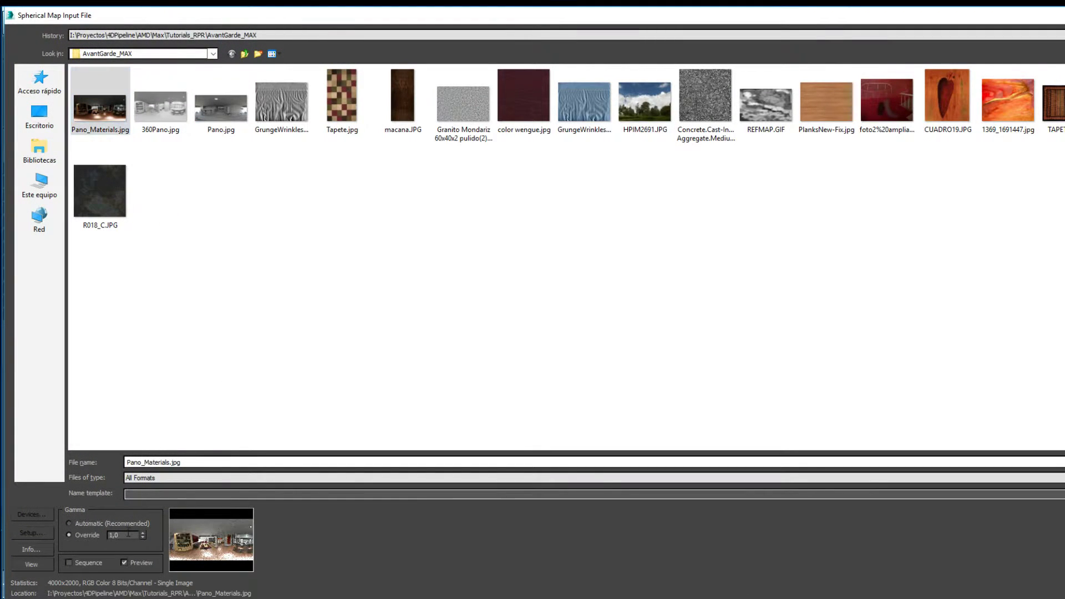
pyautogui.press('Return')
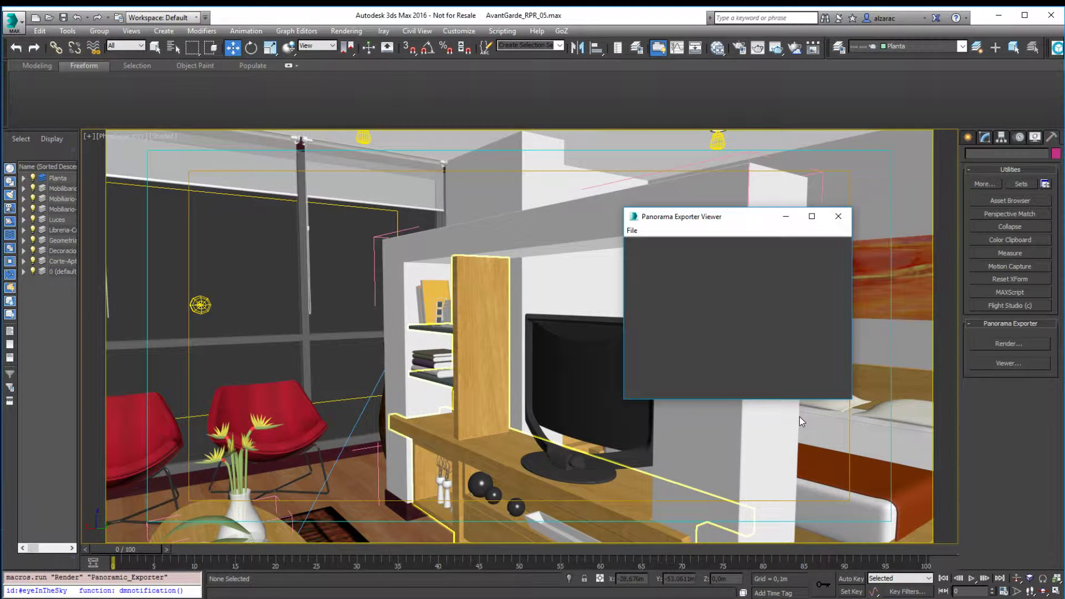
# Move the panorama viewer toward the middle of the viewport and look around the kitchen, living room and bedroom in the panorama
pyautogui.moveTo(719, 220); pyautogui.dragTo(469, 215)
pyautogui.moveTo(522, 306)
pyautogui.mouseDown()
pyautogui.moveTo(552, 294)
pyautogui.moveTo(538, 275)
pyautogui.moveTo(454, 331)
pyautogui.moveTo(386, 329)
pyautogui.moveTo(565, 330)
pyautogui.moveTo(435, 305)
pyautogui.moveTo(497, 319)
pyautogui.moveTo(503, 311)
pyautogui.mouseUp()
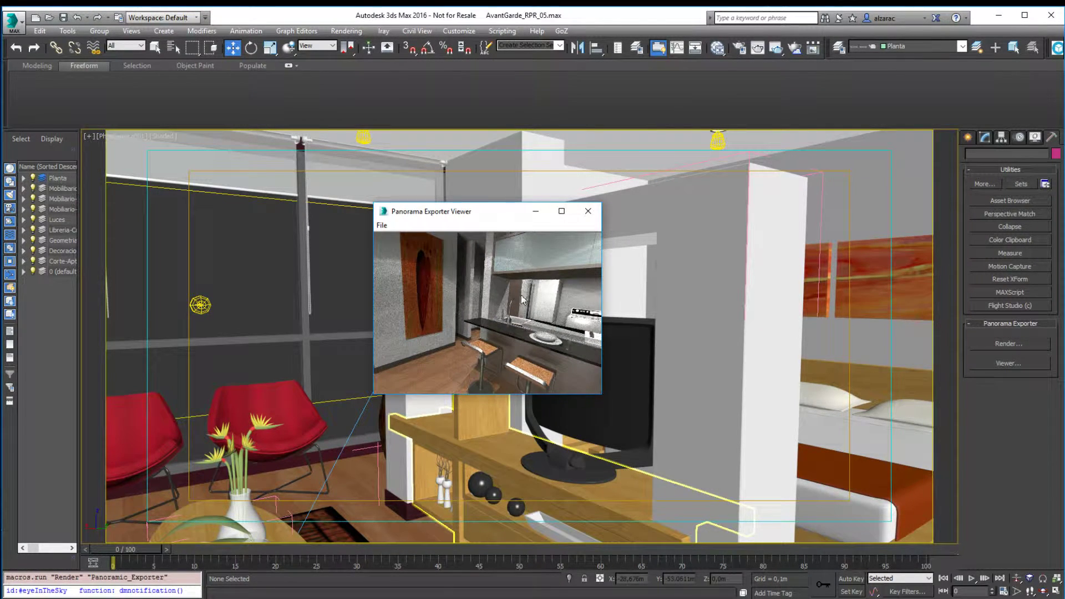
pyautogui.moveTo(412, 287); pyautogui.dragTo(547, 297)
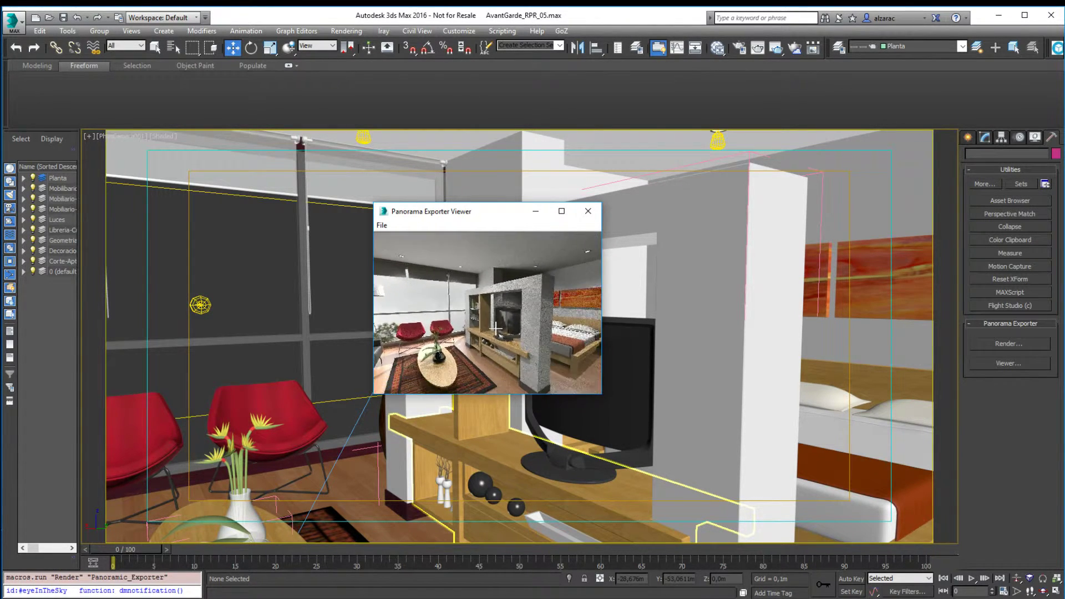
pyautogui.moveTo(500, 311); pyautogui.dragTo(448, 315)
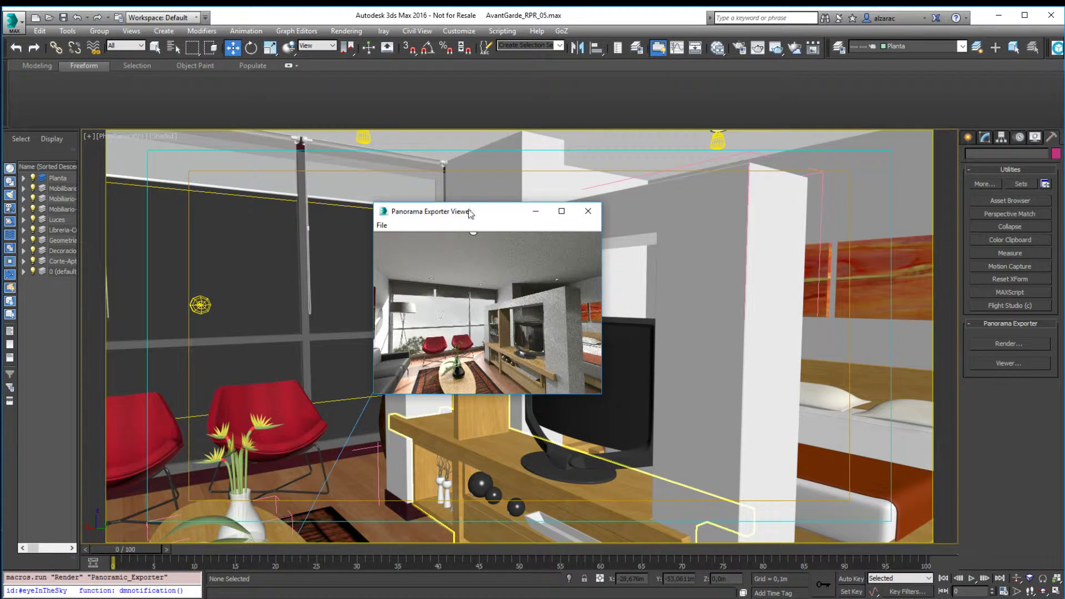